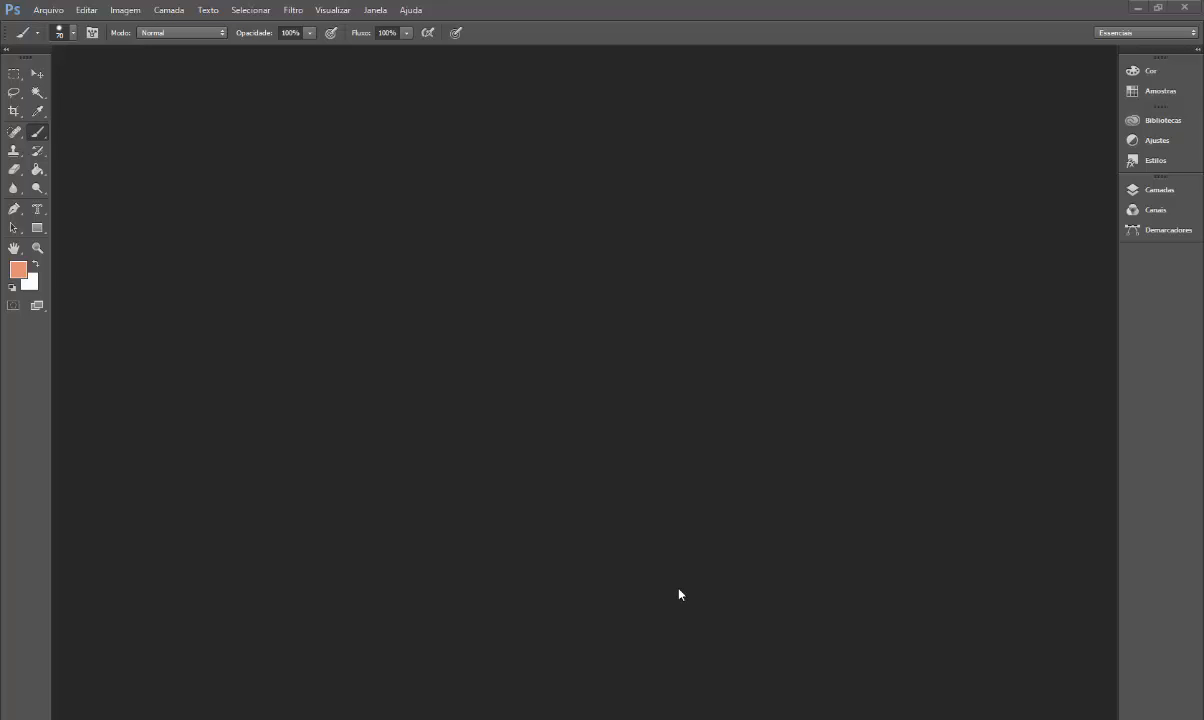
- Open Madonna.jpg from the desktop and duplicate its background layer
{"action": "left_click", "coordinate": [48, 10]}
{"action": "left_click", "coordinate": [62, 38]}
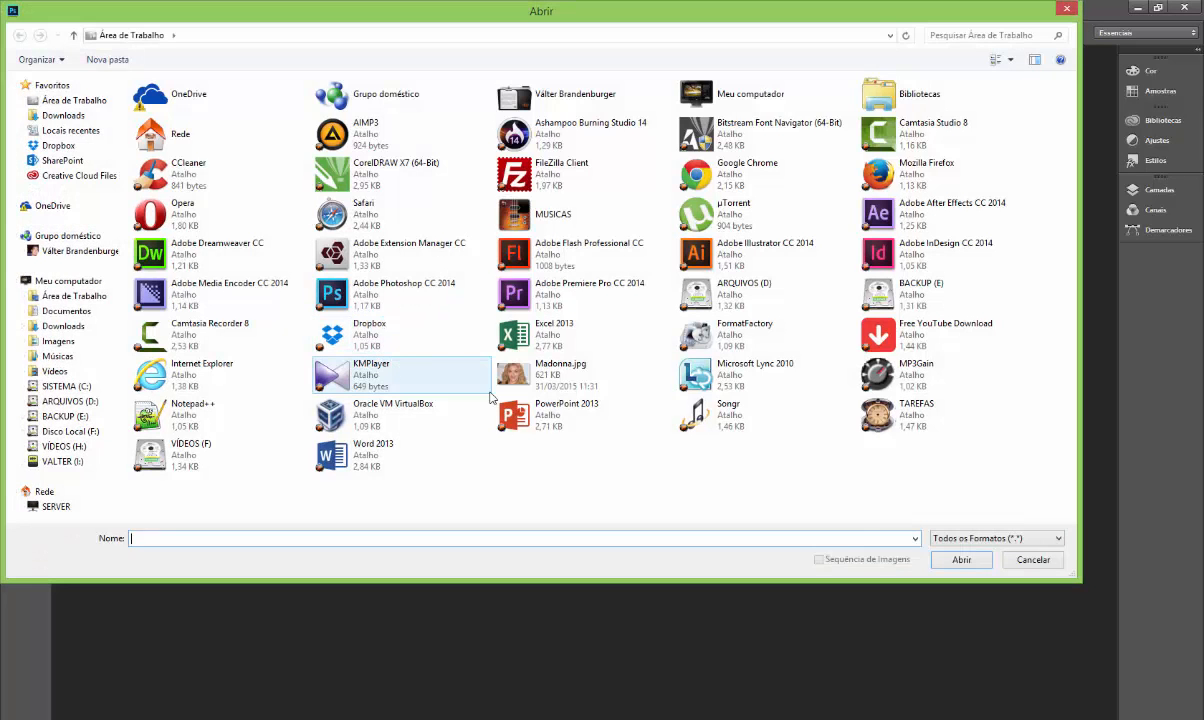
{"action": "double_click", "coordinate": [550, 358]}
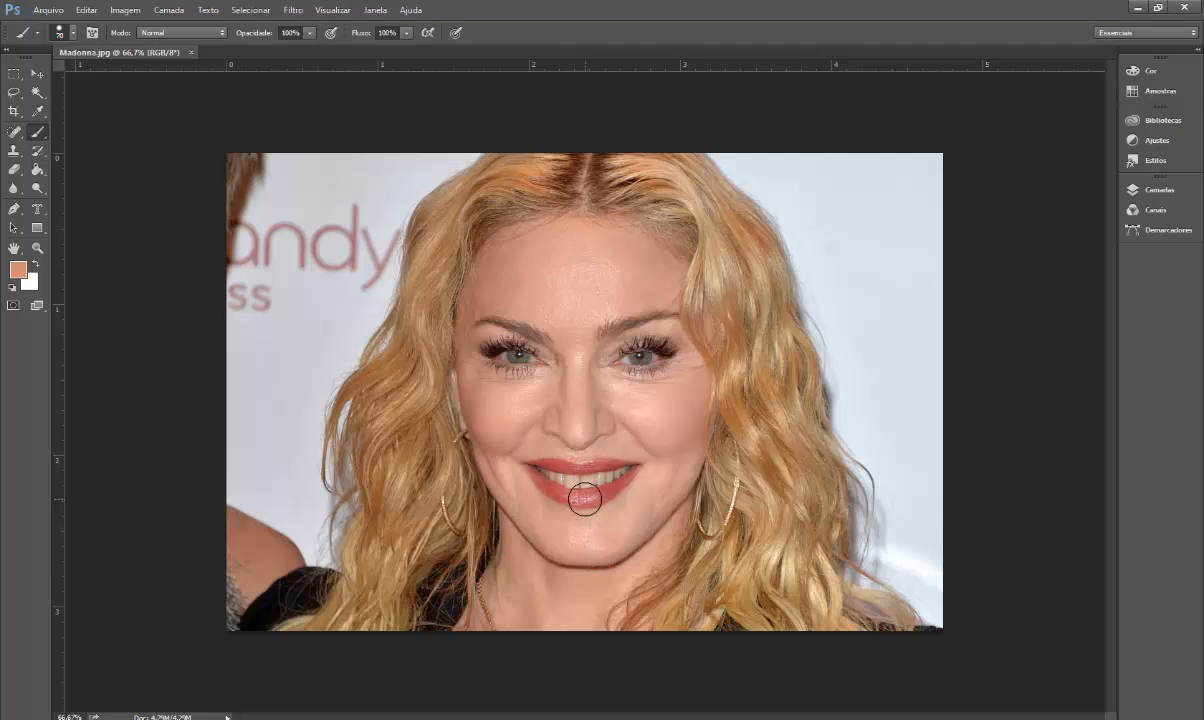
{"action": "scroll", "coordinate": [584, 498], "scroll_direction": "up", "scroll_amount": 2}
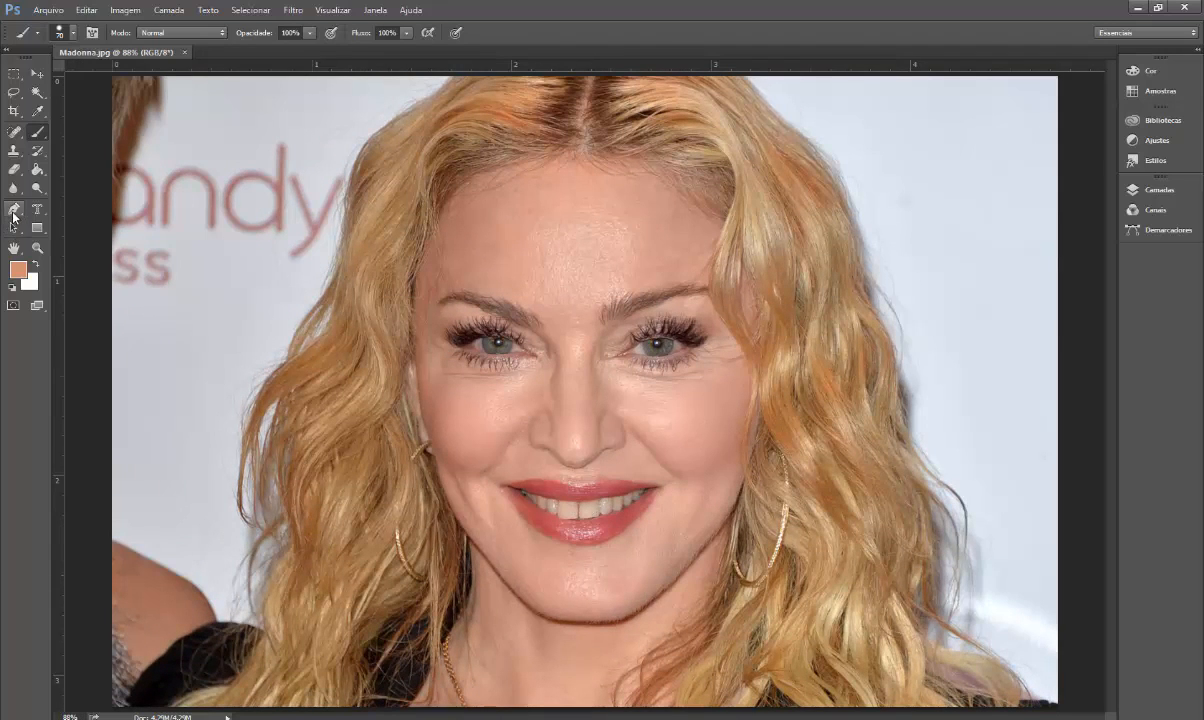
{"action": "left_click", "coordinate": [1147, 192]}
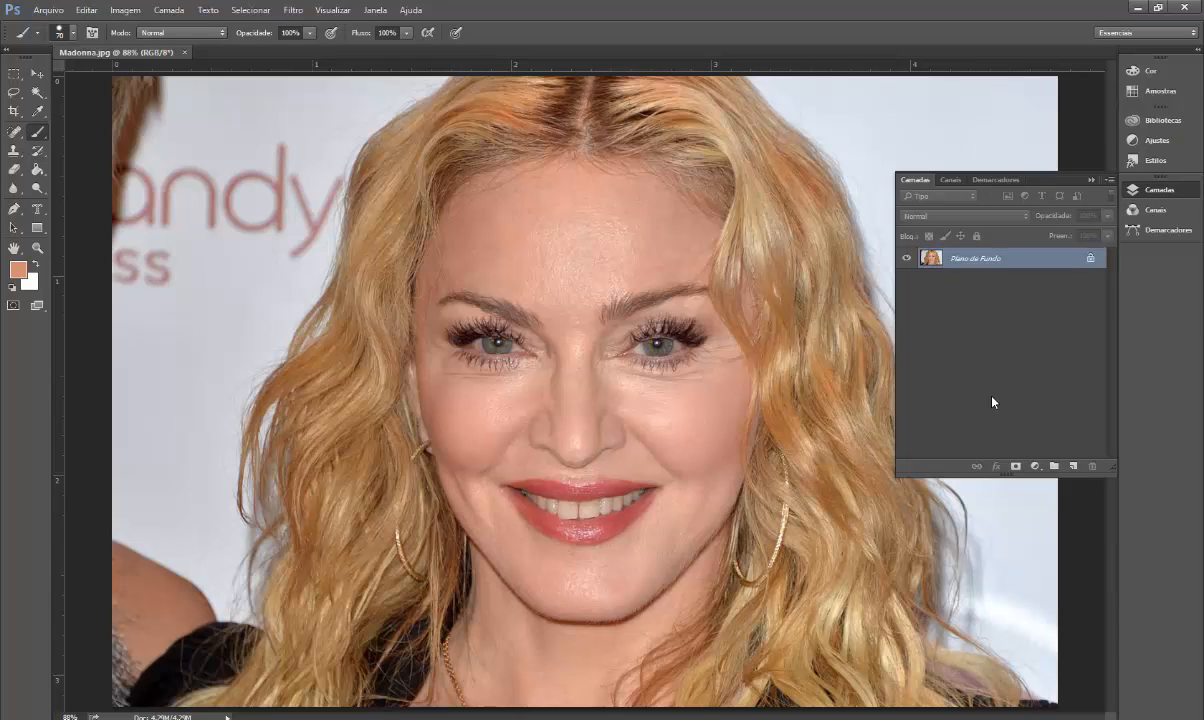
{"action": "key", "text": "ctrl+j"}
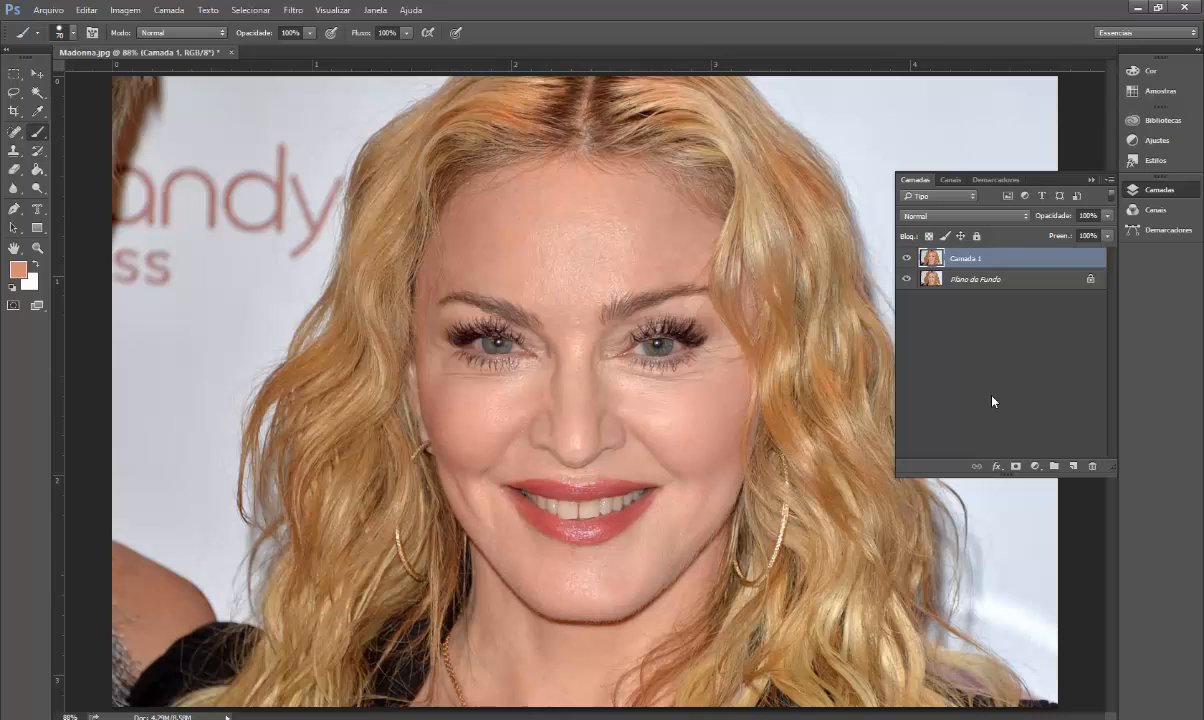
- Start the Surface Blur filter on the duplicated portrait layer and keep its dialog open
{"action": "left_click", "coordinate": [292, 10]}
{"action": "mouse_move", "coordinate": [335, 168]}
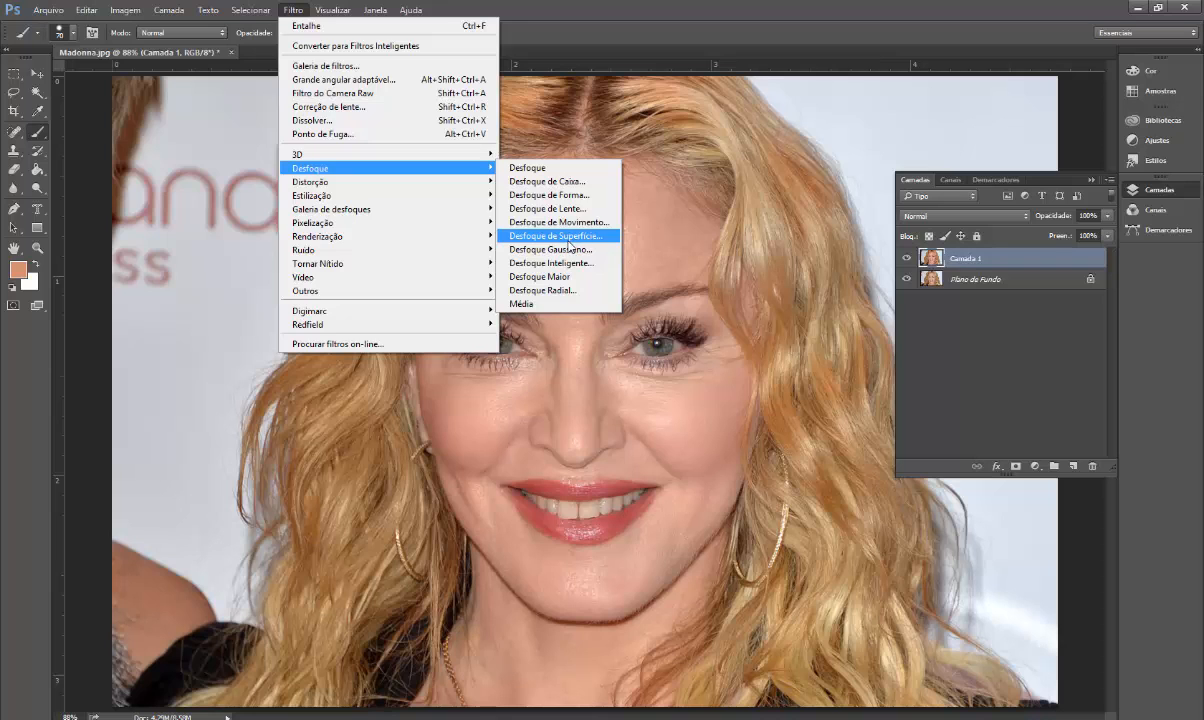
{"action": "left_click", "coordinate": [568, 237]}
{"action": "left_click_drag", "start_coordinate": [247, 113], "coordinate": [296, 93]}
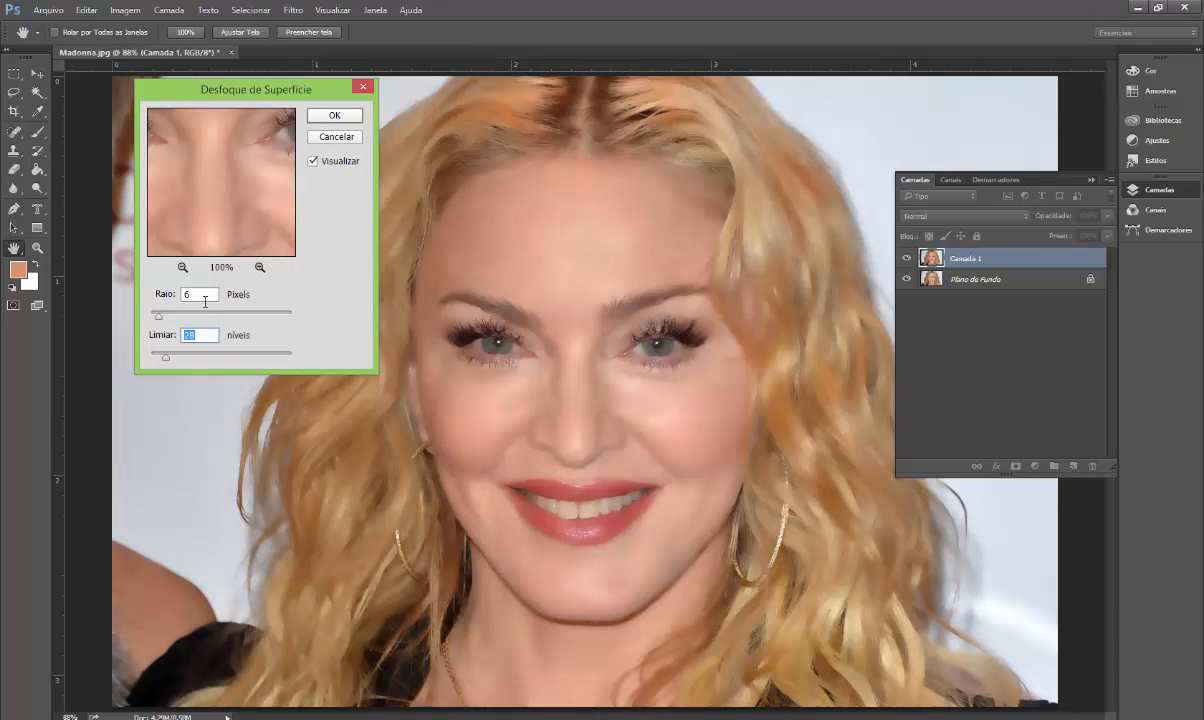
- Try a Surface Blur radius of 63 pixels and check the result with the filter preview at 25%
{"action": "left_click", "coordinate": [161, 317]}
{"action": "left_click_drag", "start_coordinate": [160, 320], "coordinate": [240, 325]}
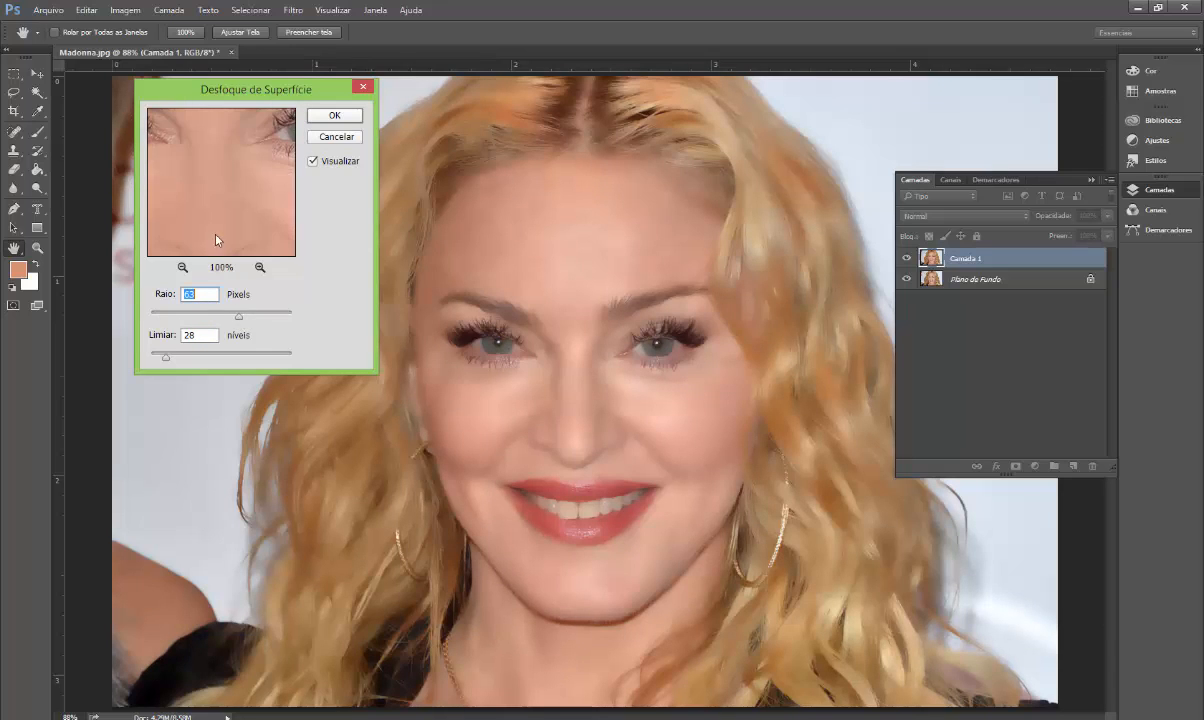
{"action": "left_click", "coordinate": [223, 207]}
{"action": "left_click", "coordinate": [214, 206]}
{"action": "left_click", "coordinate": [212, 206]}
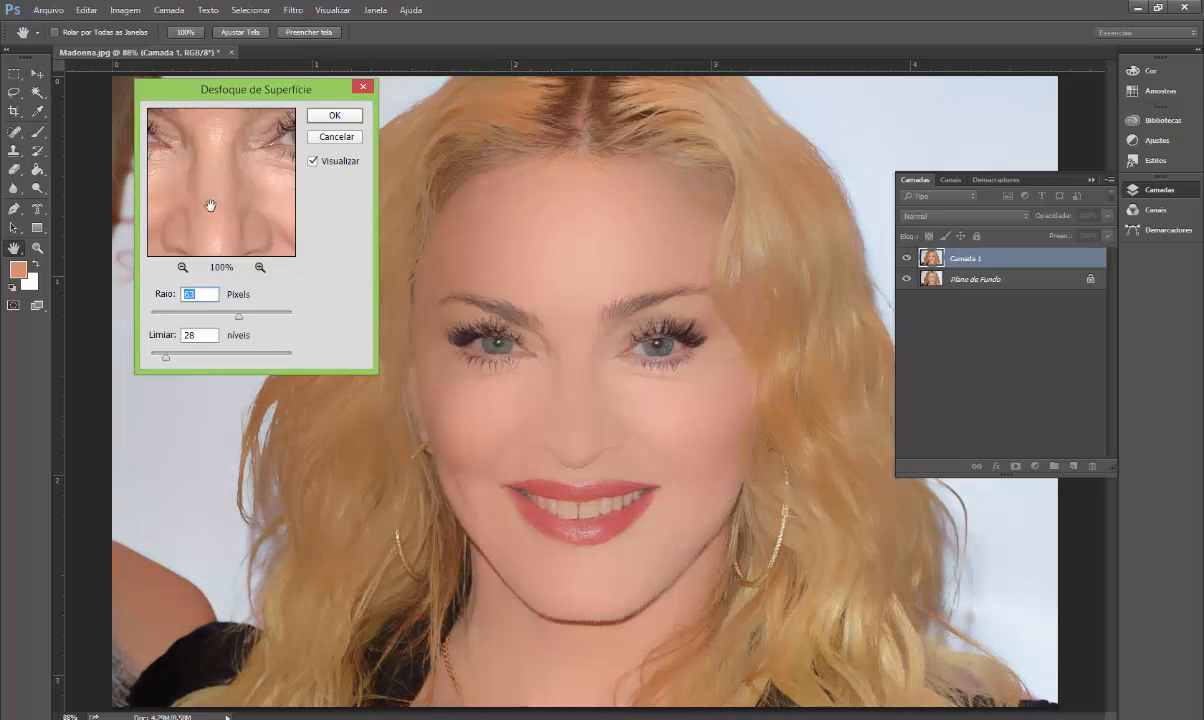
{"action": "left_click", "coordinate": [182, 267]}
{"action": "left_click", "coordinate": [182, 267]}
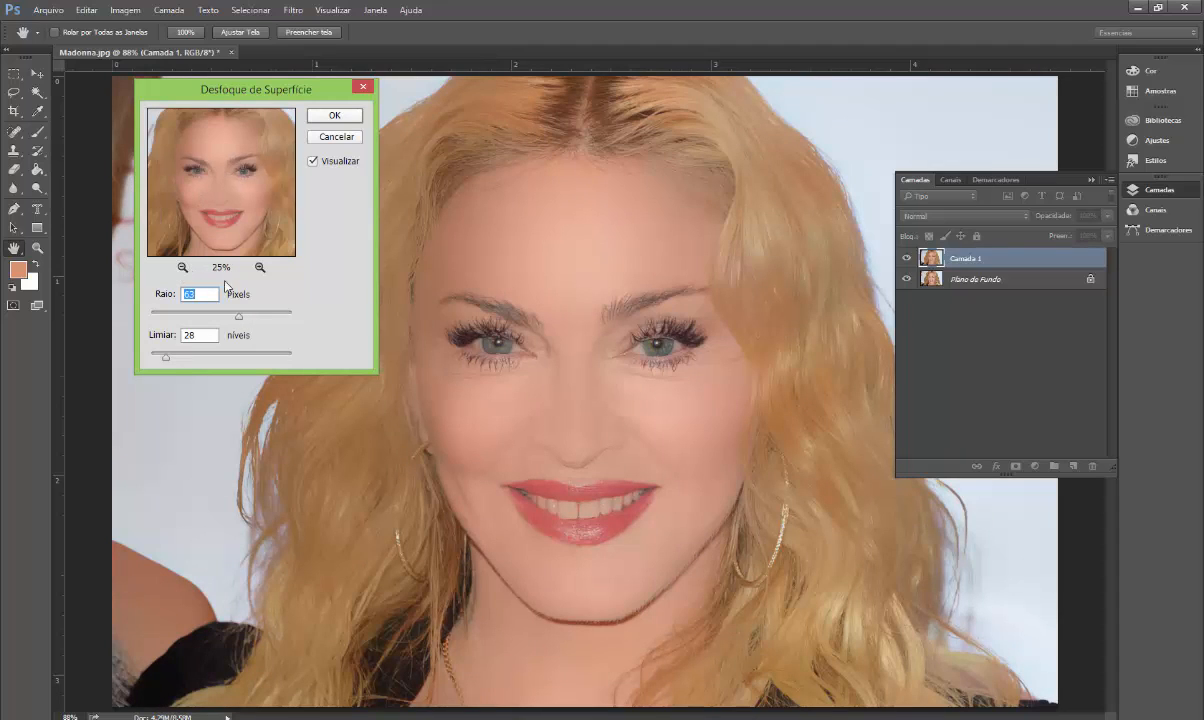
- Set the Surface Blur radius to 9 pixels, fine-tune the threshold and apply the filter
{"action": "left_click_drag", "start_coordinate": [238, 318], "coordinate": [162, 318]}
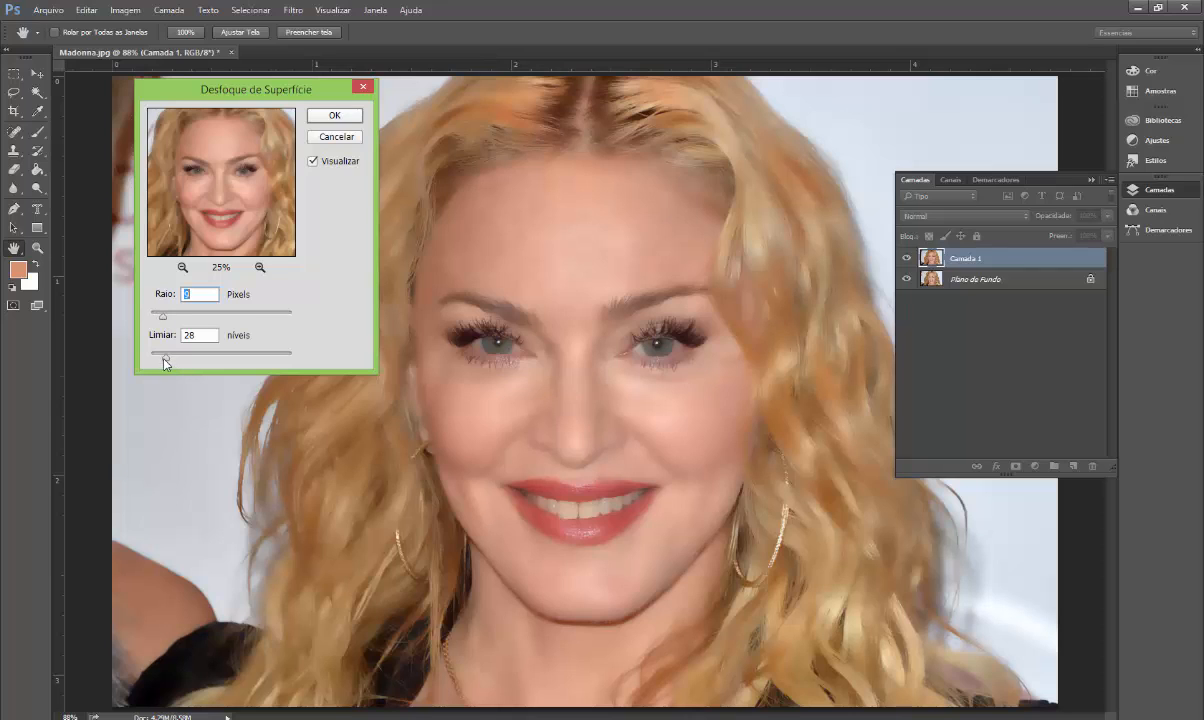
{"action": "left_click_drag", "start_coordinate": [164, 363], "coordinate": [167, 361]}
{"action": "left_click", "coordinate": [334, 115]}
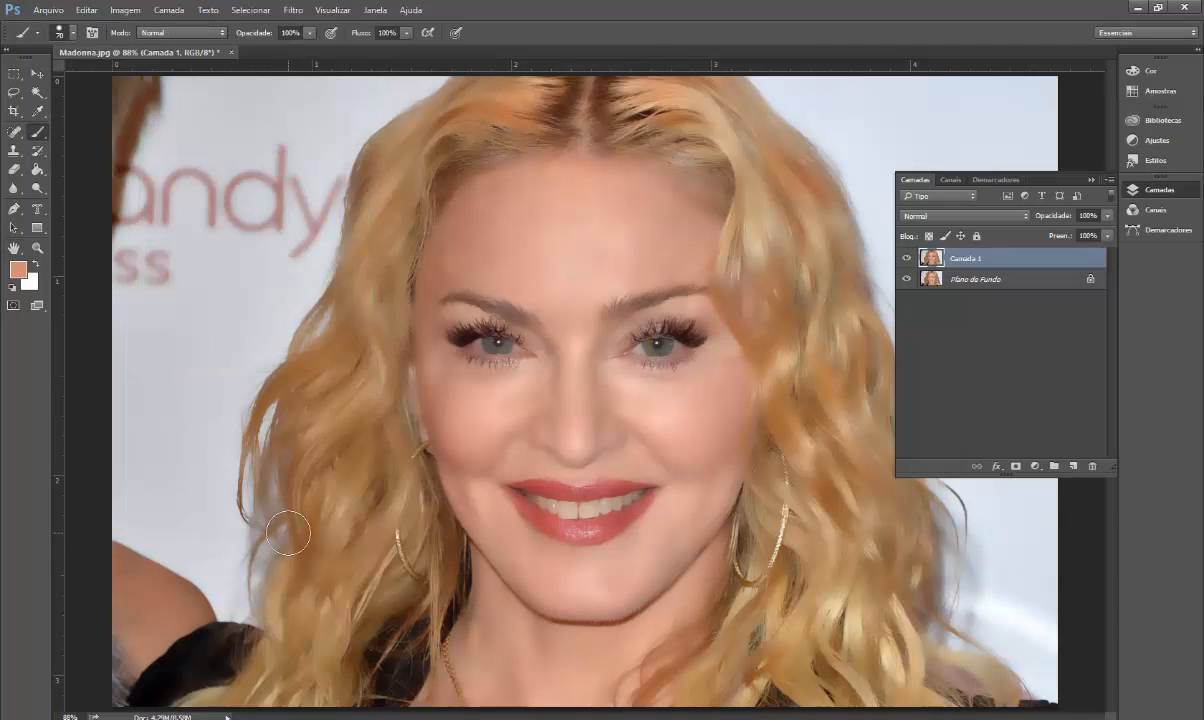
- Hide and show the blurred layer to compare the smoothed skin with the original, leaving the layer visible
{"action": "left_click", "coordinate": [907, 259]}
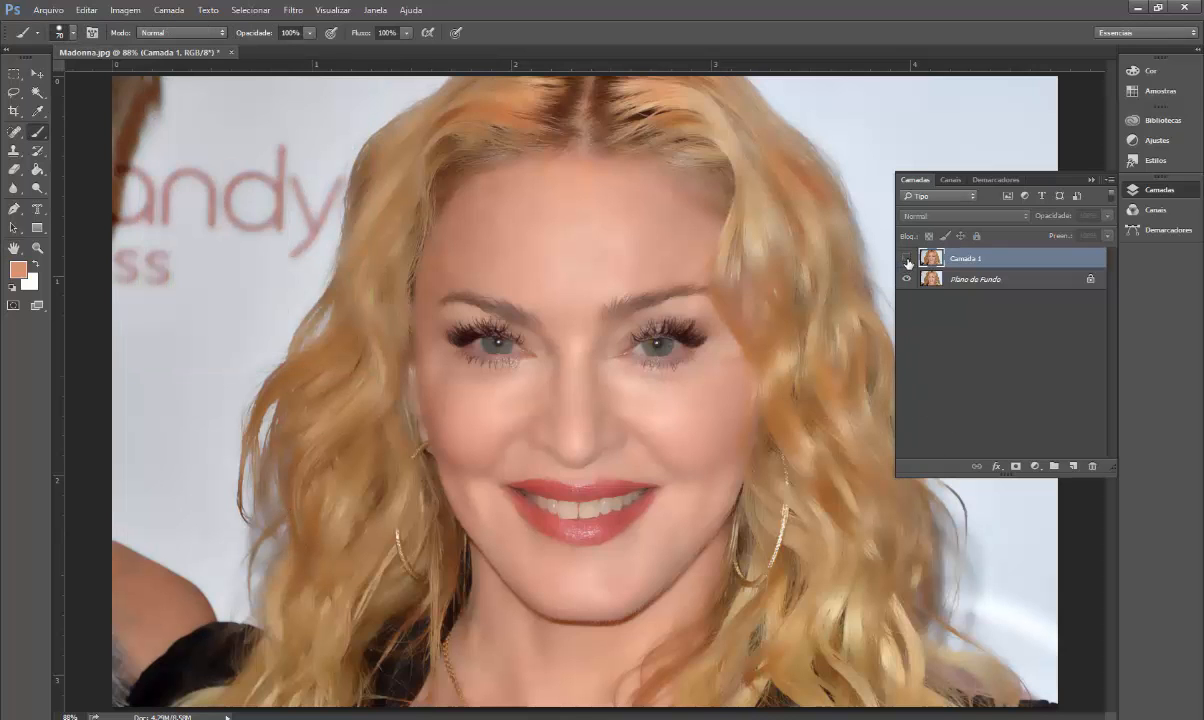
{"action": "left_click", "coordinate": [907, 260]}
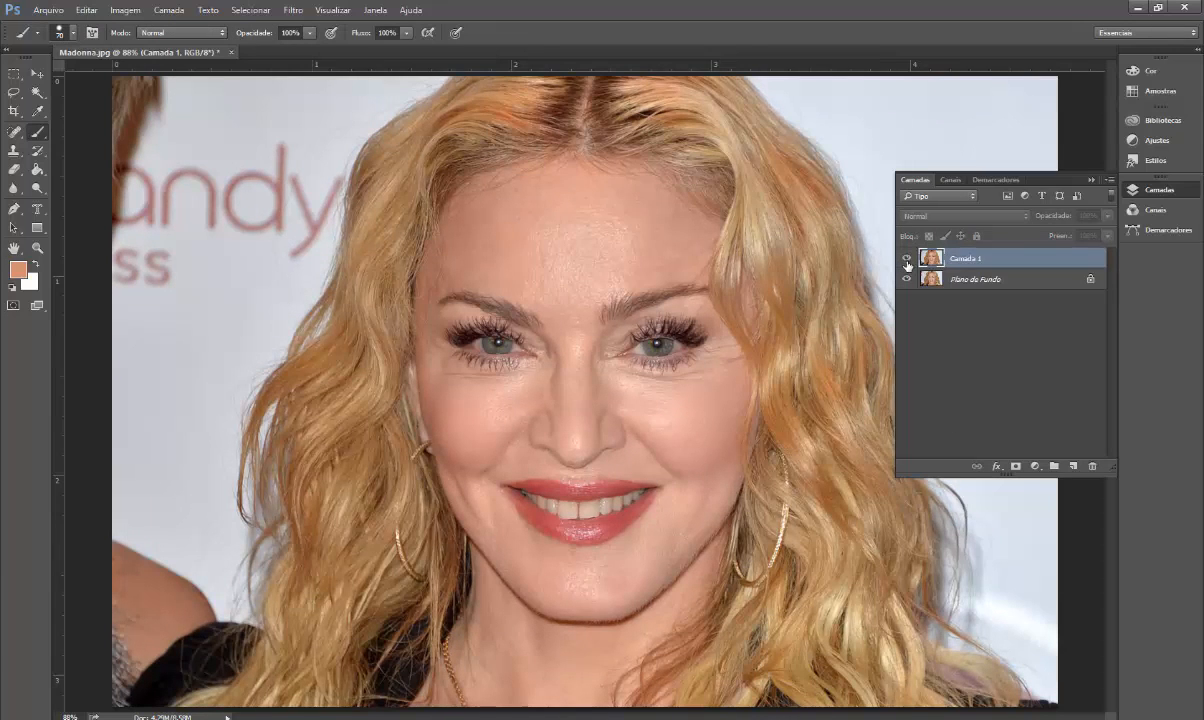
{"action": "left_click", "coordinate": [907, 260]}
{"action": "left_click", "coordinate": [899, 259]}
{"action": "left_click", "coordinate": [906, 260]}
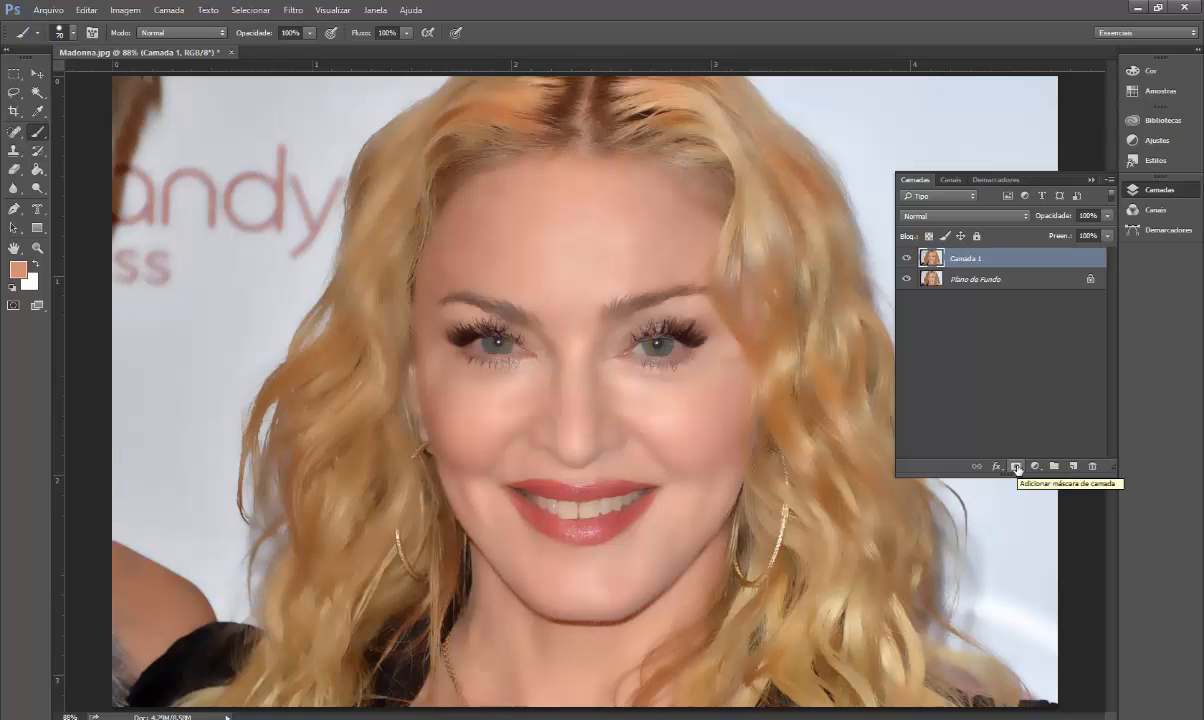
- Add a mask to the blurred layer and paint black at reduced brush opacity over the eyes and lips to restore detail
{"action": "left_click", "coordinate": [1016, 467]}
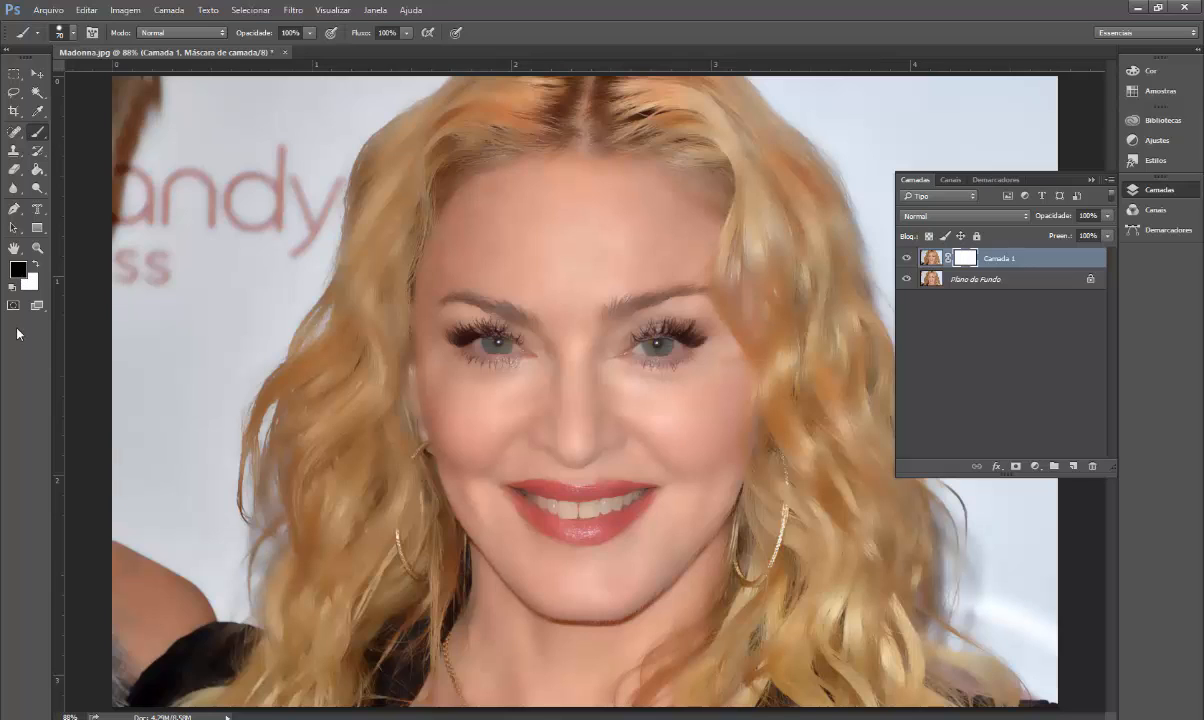
{"action": "left_click", "coordinate": [310, 35]}
{"action": "left_click_drag", "start_coordinate": [288, 52], "coordinate": [270, 54]}
{"action": "left_click", "coordinate": [471, 349]}
{"action": "key", "text": "bracketleft"}
{"action": "mouse_move", "coordinate": [462, 338]}
{"action": "left_mouse_down"}
{"action": "mouse_move", "coordinate": [488, 344]}
{"action": "mouse_move", "coordinate": [446, 325]}
{"action": "mouse_move", "coordinate": [492, 348]}
{"action": "mouse_move", "coordinate": [446, 324]}
{"action": "mouse_move", "coordinate": [506, 349]}
{"action": "mouse_move", "coordinate": [475, 342]}
{"action": "mouse_move", "coordinate": [488, 347]}
{"action": "left_mouse_up"}
{"action": "mouse_move", "coordinate": [657, 347]}
{"action": "left_mouse_down"}
{"action": "mouse_move", "coordinate": [605, 328]}
{"action": "mouse_move", "coordinate": [640, 340]}
{"action": "mouse_move", "coordinate": [629, 323]}
{"action": "mouse_move", "coordinate": [600, 326]}
{"action": "left_mouse_up"}
{"action": "mouse_move", "coordinate": [588, 515]}
{"action": "left_mouse_down"}
{"action": "mouse_move", "coordinate": [545, 486]}
{"action": "mouse_move", "coordinate": [622, 500]}
{"action": "mouse_move", "coordinate": [508, 497]}
{"action": "mouse_move", "coordinate": [565, 508]}
{"action": "mouse_move", "coordinate": [636, 503]}
{"action": "mouse_move", "coordinate": [532, 501]}
{"action": "mouse_move", "coordinate": [642, 499]}
{"action": "mouse_move", "coordinate": [505, 490]}
{"action": "mouse_move", "coordinate": [580, 515]}
{"action": "mouse_move", "coordinate": [500, 465]}
{"action": "mouse_move", "coordinate": [595, 468]}
{"action": "mouse_move", "coordinate": [620, 507]}
{"action": "mouse_move", "coordinate": [498, 468]}
{"action": "mouse_move", "coordinate": [582, 475]}
{"action": "left_mouse_up"}
- Paint black on the layer mask with a smaller brush over the eyebrows and the necklace to restore their sharpness
{"action": "key", "text": "bracketleft"}
{"action": "key", "text": "bracketleft"}
{"action": "left_click_drag", "start_coordinate": [472, 296], "coordinate": [518, 319]}
{"action": "key", "text": "bracketleft"}
{"action": "key", "text": "bracketleft"}
{"action": "mouse_move", "coordinate": [428, 275]}
{"action": "left_mouse_down"}
{"action": "mouse_move", "coordinate": [557, 334]}
{"action": "mouse_move", "coordinate": [467, 298]}
{"action": "mouse_move", "coordinate": [535, 325]}
{"action": "mouse_move", "coordinate": [480, 299]}
{"action": "mouse_move", "coordinate": [499, 315]}
{"action": "mouse_move", "coordinate": [462, 306]}
{"action": "mouse_move", "coordinate": [533, 321]}
{"action": "left_mouse_up"}
{"action": "mouse_move", "coordinate": [623, 321]}
{"action": "left_mouse_down"}
{"action": "mouse_move", "coordinate": [685, 291]}
{"action": "mouse_move", "coordinate": [600, 319]}
{"action": "mouse_move", "coordinate": [701, 283]}
{"action": "mouse_move", "coordinate": [621, 313]}
{"action": "mouse_move", "coordinate": [699, 291]}
{"action": "mouse_move", "coordinate": [633, 307]}
{"action": "mouse_move", "coordinate": [666, 296]}
{"action": "left_mouse_up"}
{"action": "left_click_drag", "start_coordinate": [446, 644], "coordinate": [453, 676]}
- Raise the brush opacity to 72%, enlarge the brush to 90 and mask out the hair, clothing and background
{"action": "left_click", "coordinate": [310, 33]}
{"action": "left_click_drag", "start_coordinate": [311, 48], "coordinate": [342, 48]}
{"action": "left_click", "coordinate": [288, 188]}
{"action": "key", "text": "bracketright"}
{"action": "key", "text": "bracketright"}
{"action": "key", "text": "bracketright"}
{"action": "key", "text": "bracketright"}
{"action": "key", "text": "bracketright"}
{"action": "mouse_move", "coordinate": [113, 635]}
{"action": "left_mouse_down"}
{"action": "mouse_move", "coordinate": [158, 616]}
{"action": "mouse_move", "coordinate": [200, 647]}
{"action": "left_mouse_up"}
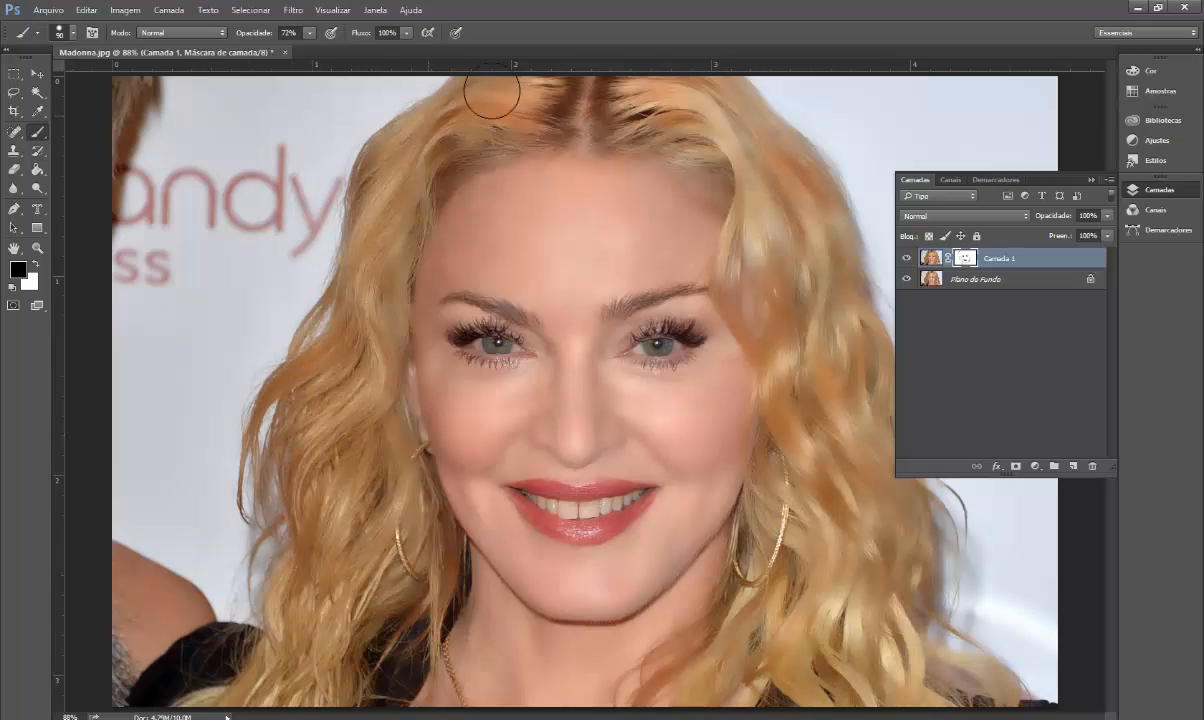
{"action": "mouse_move", "coordinate": [683, 96]}
{"action": "left_mouse_down"}
{"action": "mouse_move", "coordinate": [745, 99]}
{"action": "mouse_move", "coordinate": [769, 174]}
{"action": "mouse_move", "coordinate": [815, 208]}
{"action": "mouse_move", "coordinate": [855, 350]}
{"action": "mouse_move", "coordinate": [895, 369]}
{"action": "mouse_move", "coordinate": [871, 377]}
{"action": "mouse_move", "coordinate": [869, 309]}
{"action": "mouse_move", "coordinate": [937, 277]}
{"action": "mouse_move", "coordinate": [1034, 166]}
{"action": "mouse_move", "coordinate": [990, 587]}
{"action": "mouse_move", "coordinate": [1010, 609]}
{"action": "mouse_move", "coordinate": [1014, 703]}
{"action": "mouse_move", "coordinate": [958, 650]}
{"action": "mouse_move", "coordinate": [854, 647]}
{"action": "mouse_move", "coordinate": [820, 682]}
{"action": "mouse_move", "coordinate": [837, 590]}
{"action": "mouse_move", "coordinate": [802, 533]}
{"action": "mouse_move", "coordinate": [805, 348]}
{"action": "mouse_move", "coordinate": [783, 286]}
{"action": "mouse_move", "coordinate": [761, 270]}
{"action": "mouse_move", "coordinate": [757, 319]}
{"action": "mouse_move", "coordinate": [749, 239]}
{"action": "mouse_move", "coordinate": [774, 268]}
{"action": "mouse_move", "coordinate": [863, 310]}
{"action": "mouse_move", "coordinate": [948, 541]}
{"action": "mouse_move", "coordinate": [887, 644]}
{"action": "mouse_move", "coordinate": [761, 662]}
{"action": "mouse_move", "coordinate": [707, 685]}
{"action": "mouse_move", "coordinate": [749, 640]}
{"action": "mouse_move", "coordinate": [660, 694]}
{"action": "mouse_move", "coordinate": [772, 562]}
{"action": "mouse_move", "coordinate": [830, 610]}
{"action": "mouse_move", "coordinate": [828, 700]}
{"action": "mouse_move", "coordinate": [877, 677]}
{"action": "mouse_move", "coordinate": [1001, 688]}
{"action": "mouse_move", "coordinate": [879, 651]}
{"action": "mouse_move", "coordinate": [787, 282]}
{"action": "mouse_move", "coordinate": [760, 254]}
{"action": "mouse_move", "coordinate": [754, 188]}
{"action": "mouse_move", "coordinate": [695, 121]}
{"action": "mouse_move", "coordinate": [548, 113]}
{"action": "mouse_move", "coordinate": [433, 151]}
{"action": "mouse_move", "coordinate": [369, 283]}
{"action": "mouse_move", "coordinate": [352, 421]}
{"action": "mouse_move", "coordinate": [361, 607]}
{"action": "mouse_move", "coordinate": [392, 442]}
{"action": "mouse_move", "coordinate": [397, 160]}
{"action": "mouse_move", "coordinate": [521, 71]}
{"action": "mouse_move", "coordinate": [419, 133]}
{"action": "mouse_move", "coordinate": [158, 239]}
{"action": "mouse_move", "coordinate": [146, 91]}
{"action": "mouse_move", "coordinate": [89, 440]}
{"action": "mouse_move", "coordinate": [169, 665]}
{"action": "mouse_move", "coordinate": [206, 655]}
{"action": "mouse_move", "coordinate": [299, 694]}
{"action": "mouse_move", "coordinate": [364, 674]}
{"action": "mouse_move", "coordinate": [397, 642]}
{"action": "mouse_move", "coordinate": [355, 696]}
{"action": "mouse_move", "coordinate": [393, 636]}
{"action": "mouse_move", "coordinate": [387, 528]}
{"action": "mouse_move", "coordinate": [345, 405]}
{"action": "mouse_move", "coordinate": [352, 235]}
{"action": "mouse_move", "coordinate": [330, 218]}
{"action": "mouse_move", "coordinate": [514, 90]}
{"action": "mouse_move", "coordinate": [741, 124]}
{"action": "mouse_move", "coordinate": [672, 155]}
{"action": "mouse_move", "coordinate": [444, 97]}
{"action": "mouse_move", "coordinate": [825, 94]}
{"action": "mouse_move", "coordinate": [899, 569]}
{"action": "mouse_move", "coordinate": [712, 282]}
{"action": "mouse_move", "coordinate": [852, 520]}
{"action": "mouse_move", "coordinate": [759, 648]}
{"action": "mouse_move", "coordinate": [905, 668]}
{"action": "mouse_move", "coordinate": [905, 570]}
{"action": "mouse_move", "coordinate": [969, 572]}
{"action": "left_mouse_up"}
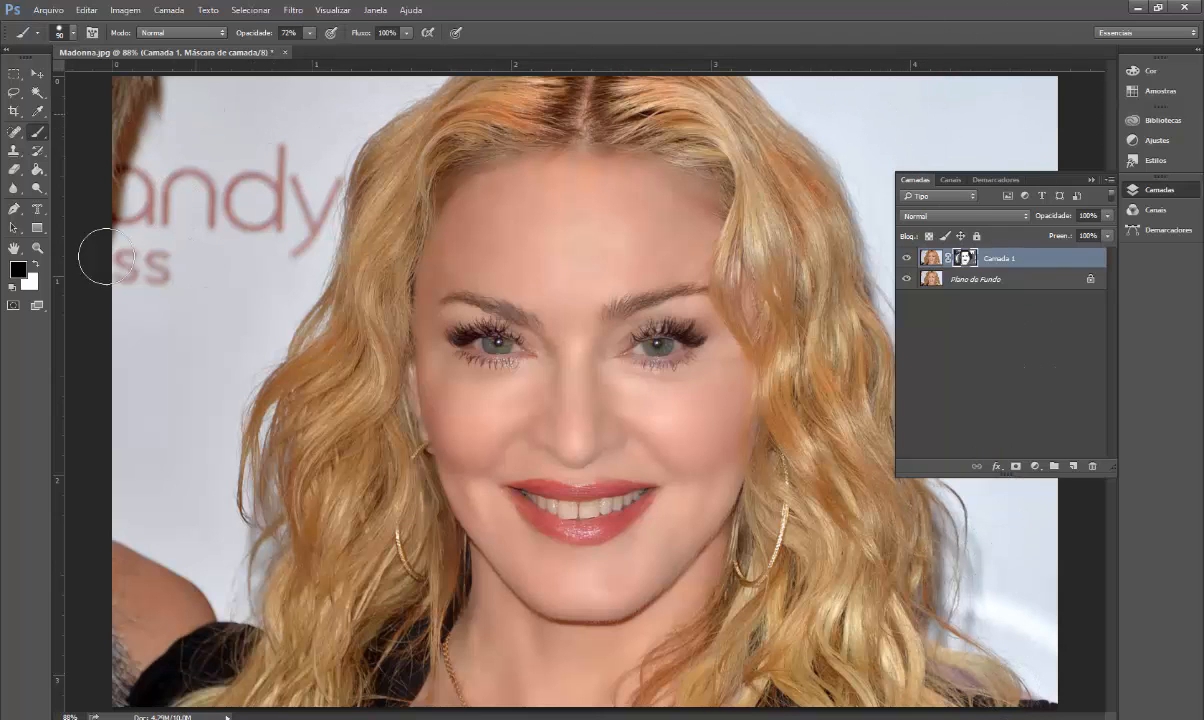
- Toggle the masked blur layer off and on to compare the retouched face with the original portrait
{"action": "left_click", "coordinate": [907, 259]}
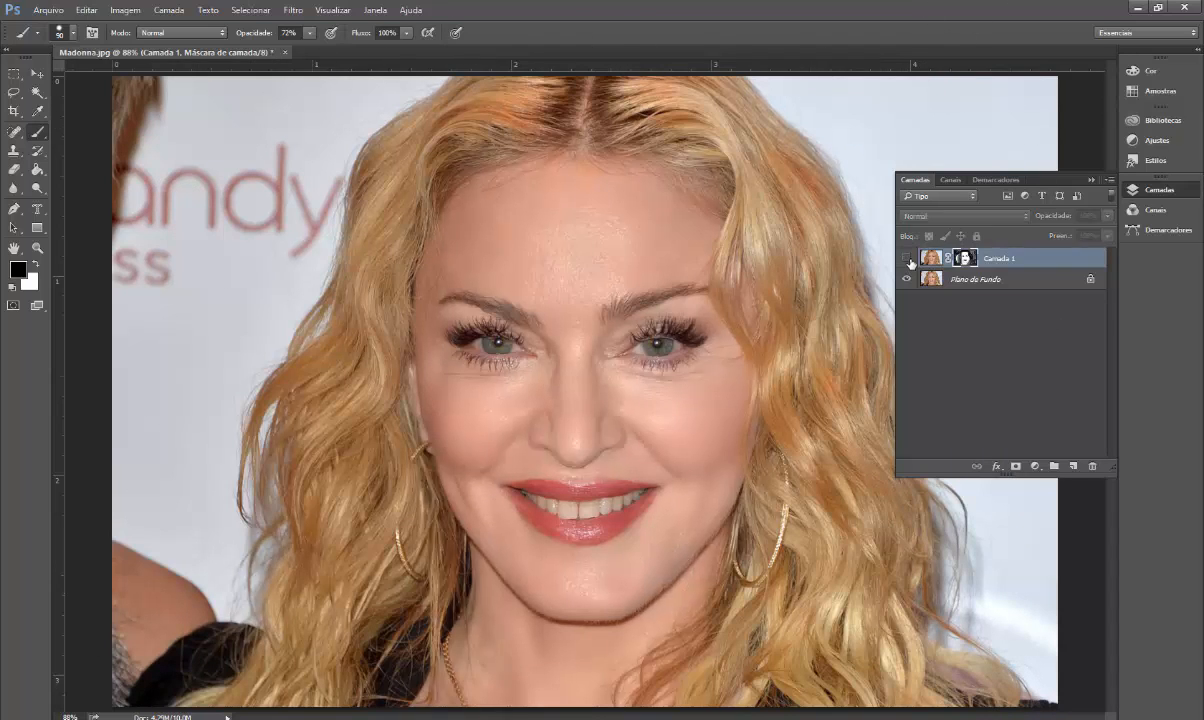
{"action": "left_click", "coordinate": [907, 260]}
{"action": "left_click", "coordinate": [907, 260]}
{"action": "left_click", "coordinate": [907, 260]}
{"action": "left_click", "coordinate": [907, 260]}
{"action": "left_click", "coordinate": [907, 260]}
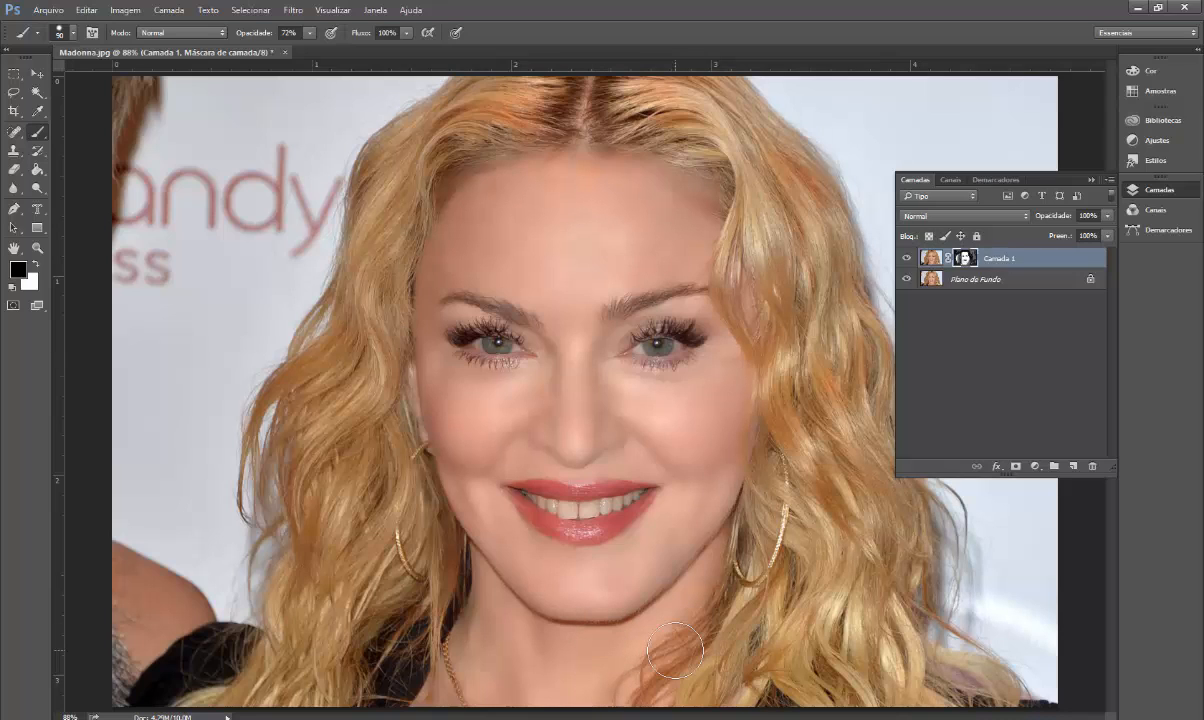
- Create a new layer in Overlay (Sobrepor) mode filled with the neutral 50% gray
{"action": "left_click", "coordinate": [1071, 467], "text": "alt"}
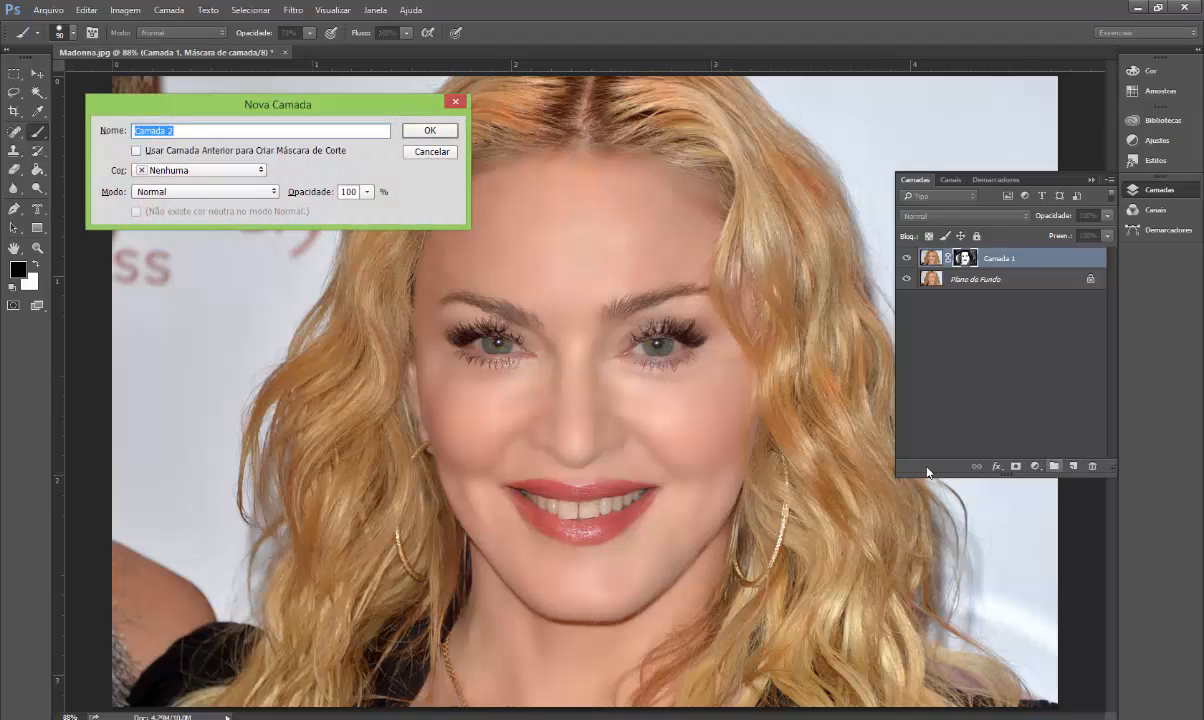
{"action": "left_click_drag", "start_coordinate": [201, 106], "coordinate": [235, 154]}
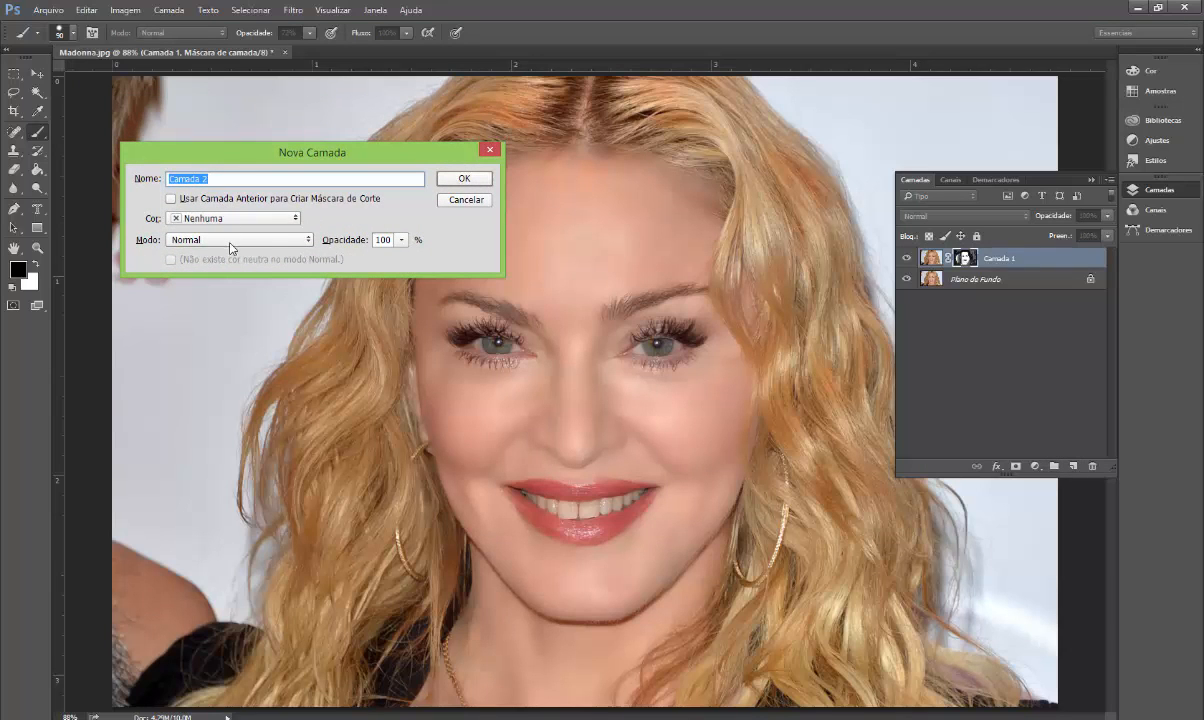
{"action": "left_click", "coordinate": [214, 240]}
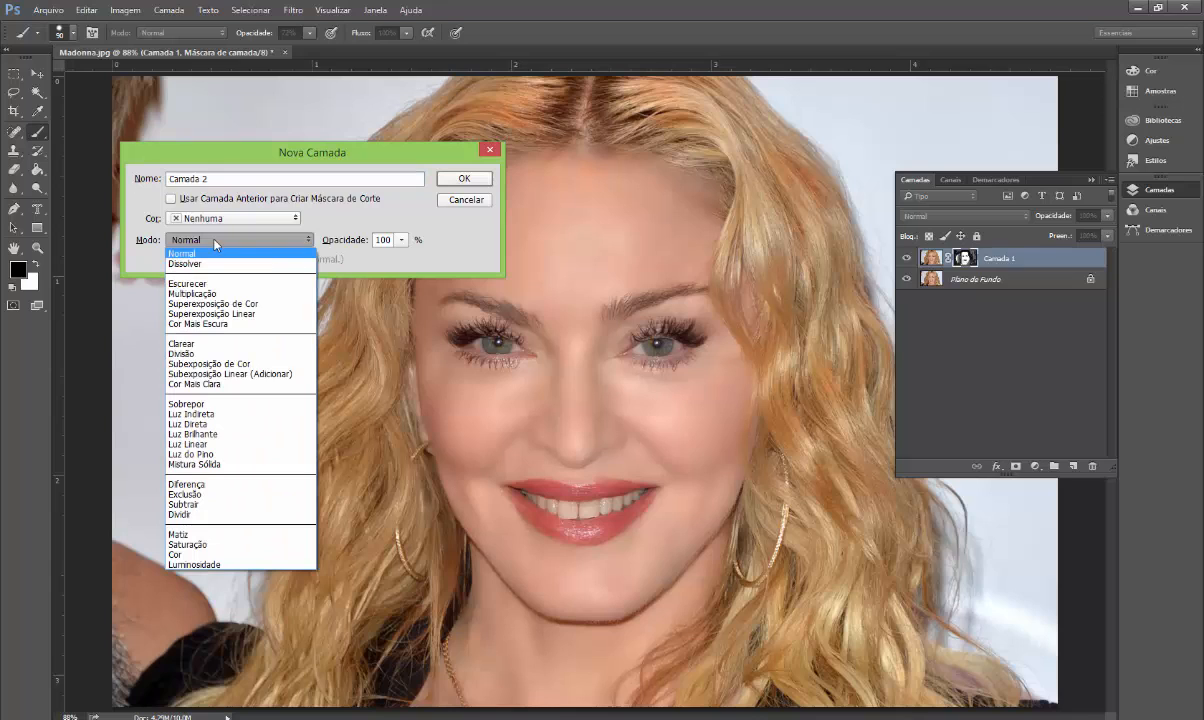
{"action": "left_click", "coordinate": [200, 404]}
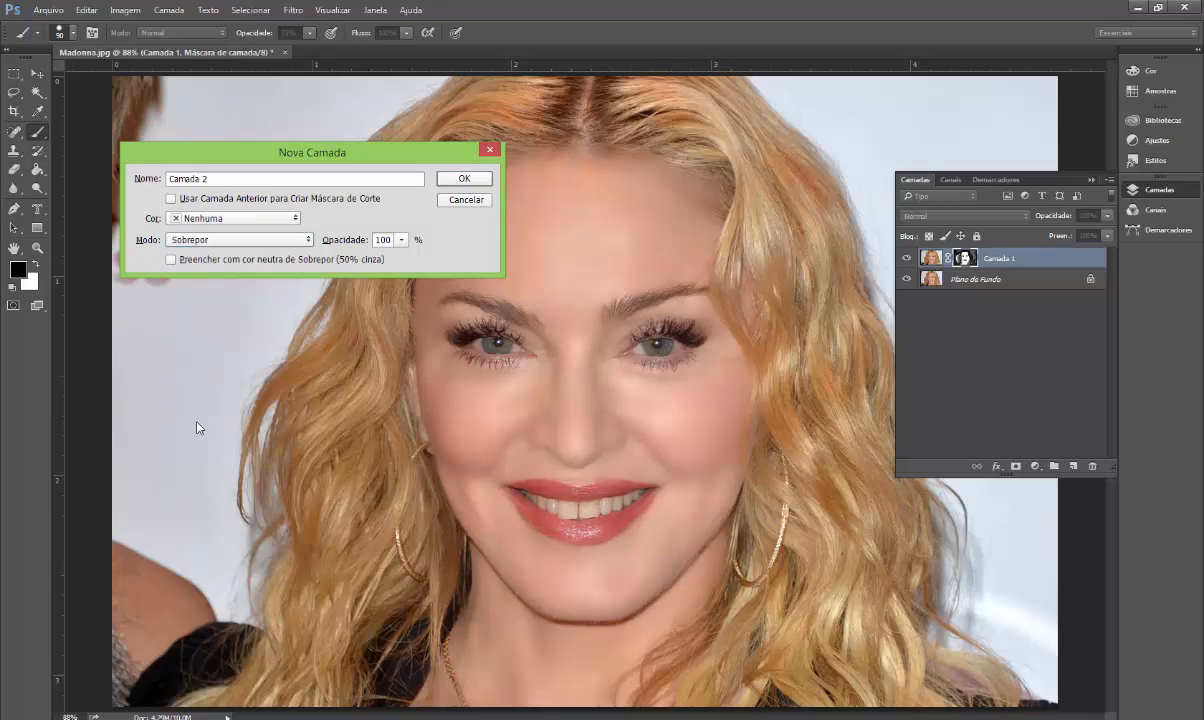
{"action": "left_click", "coordinate": [171, 259]}
{"action": "left_click", "coordinate": [464, 179]}
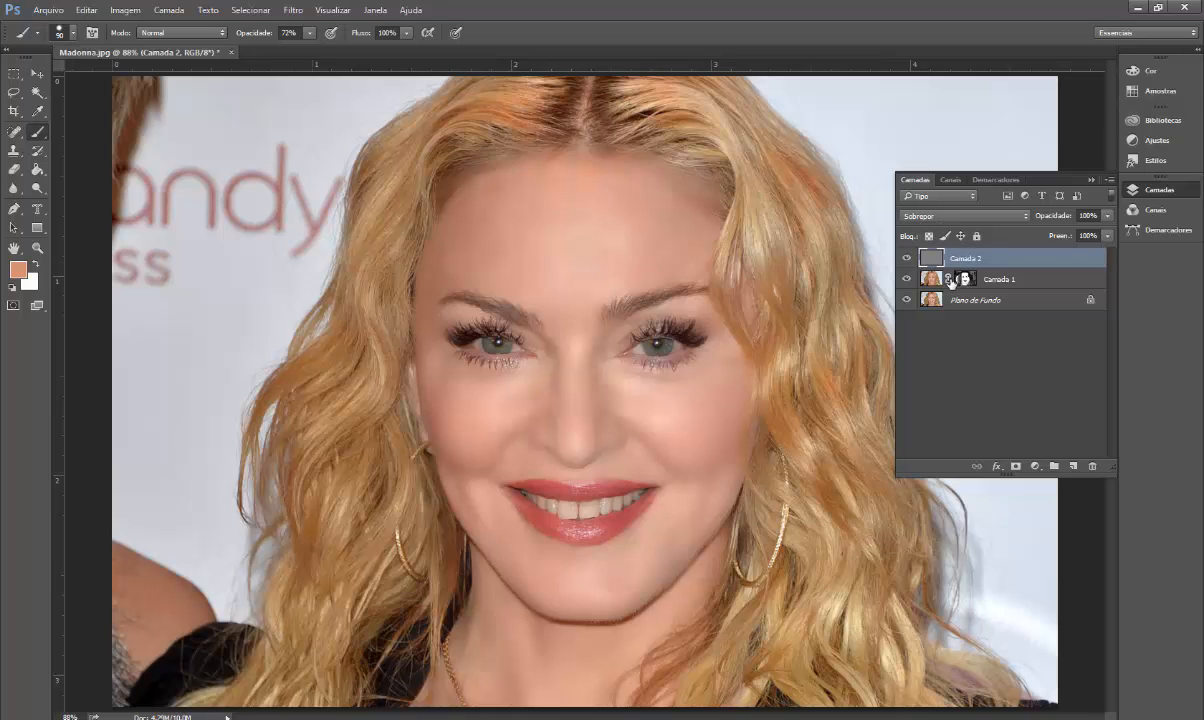
- Apply Add Noise to the gray layer with a slightly higher intensity, Uniform distribution and monochromatic noise
{"action": "left_click", "coordinate": [284, 12]}
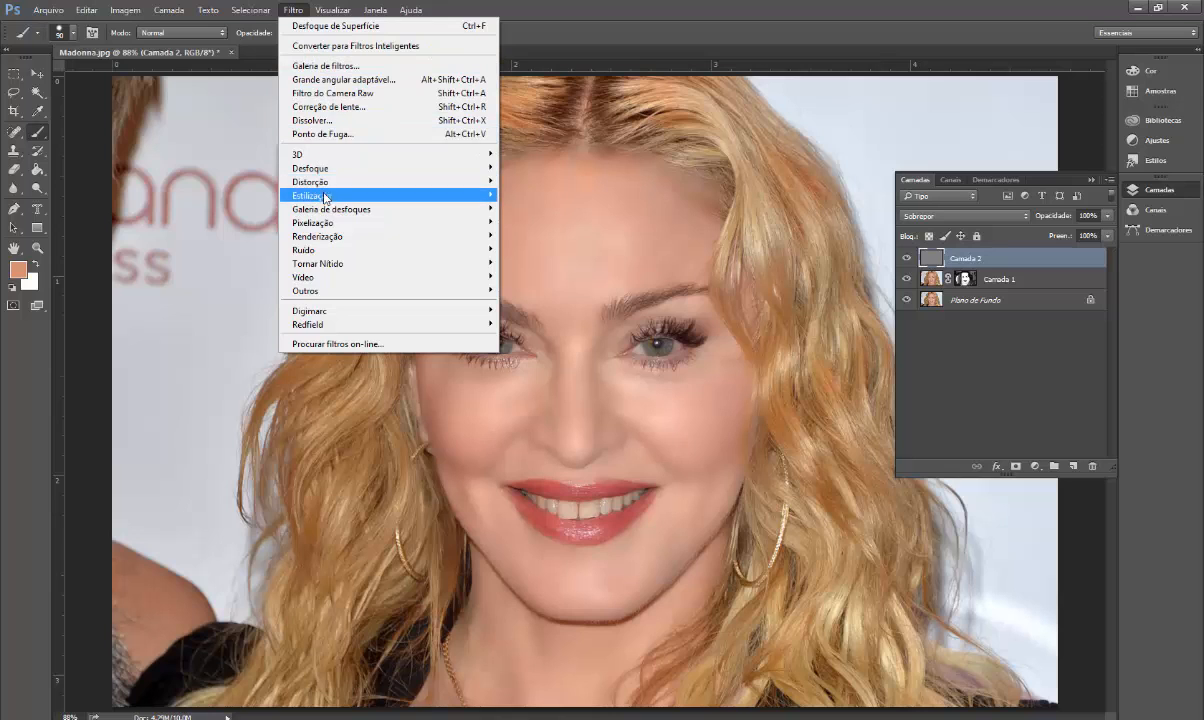
{"action": "mouse_move", "coordinate": [331, 251]}
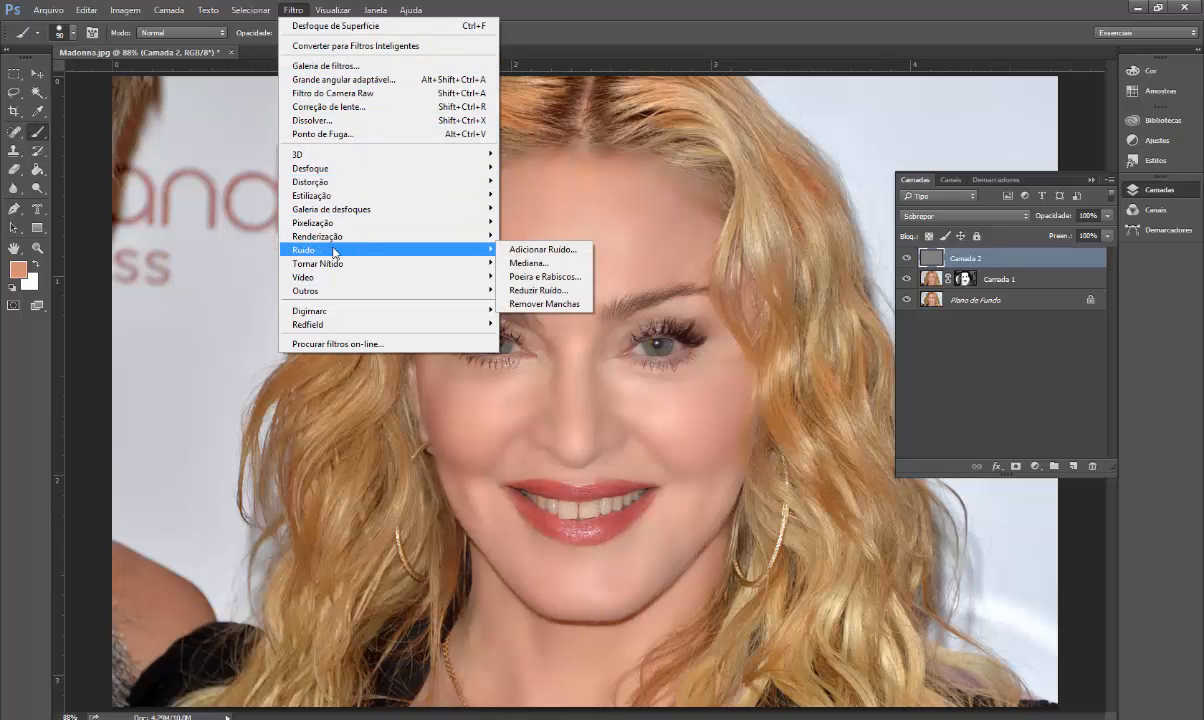
{"action": "left_click", "coordinate": [558, 250]}
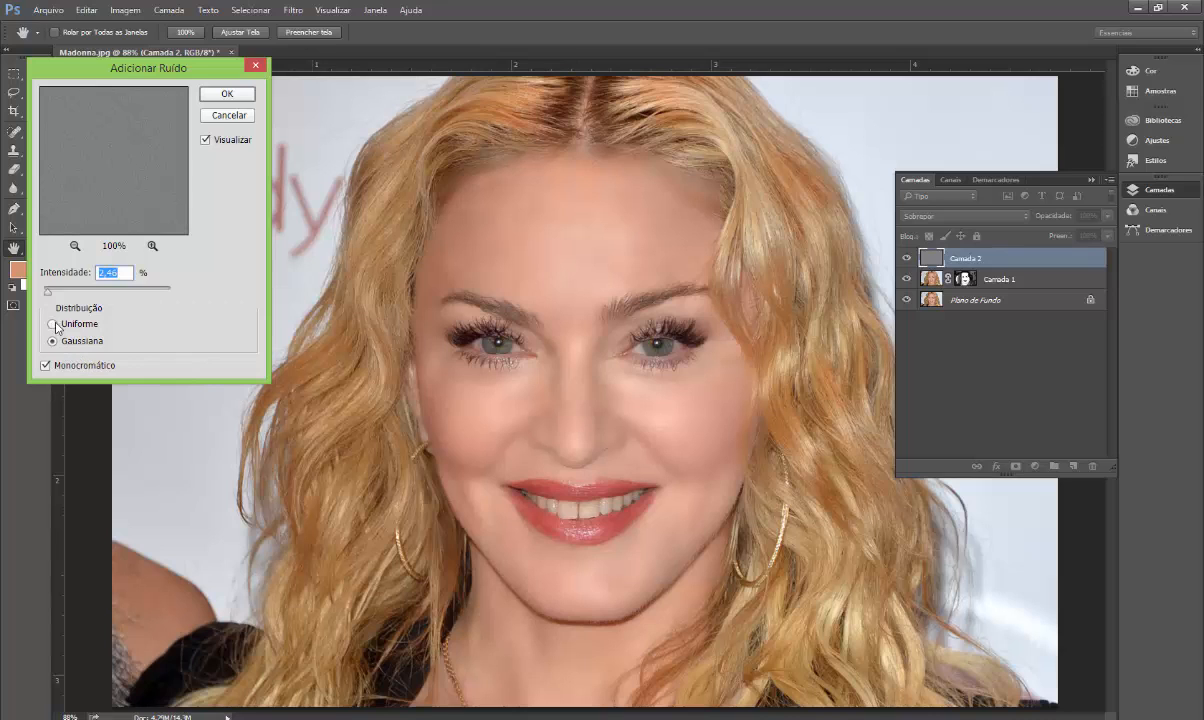
{"action": "left_click_drag", "start_coordinate": [47, 293], "coordinate": [54, 296]}
{"action": "left_click", "coordinate": [53, 325]}
{"action": "left_click", "coordinate": [52, 325]}
{"action": "left_click", "coordinate": [227, 93]}
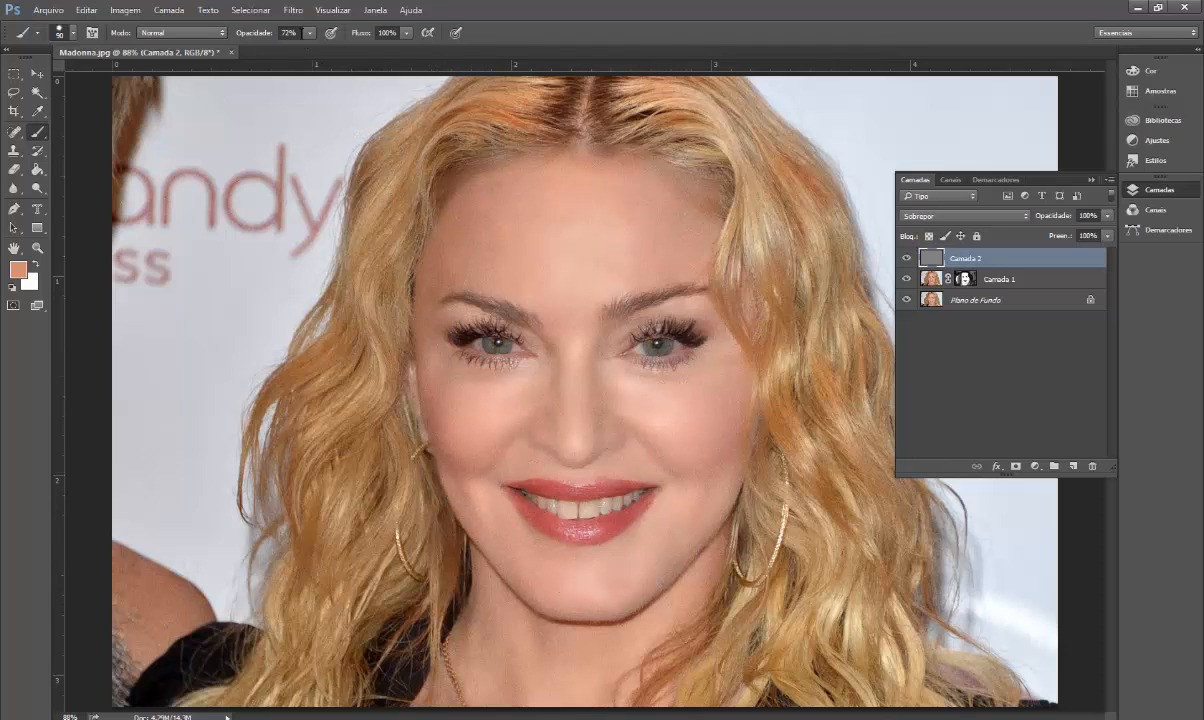
- Apply a Gaussian Blur with a radius of 0.5 pixels to the gray noise layer
{"action": "left_click", "coordinate": [292, 12]}
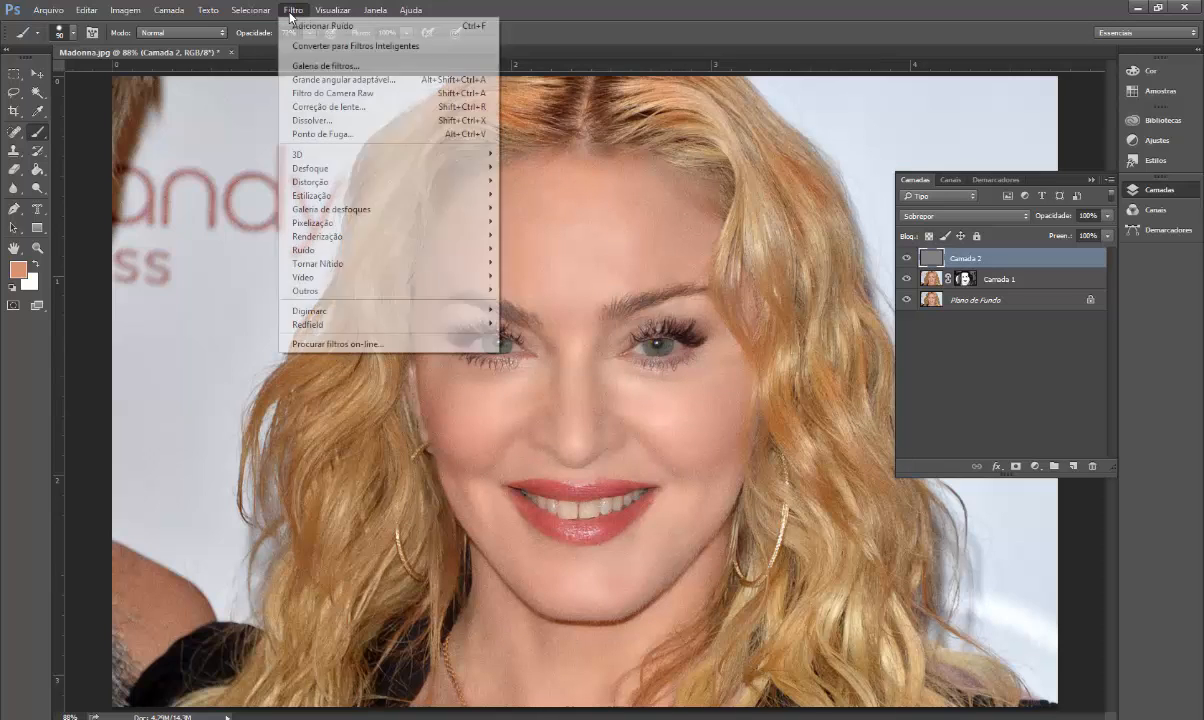
{"action": "mouse_move", "coordinate": [389, 170]}
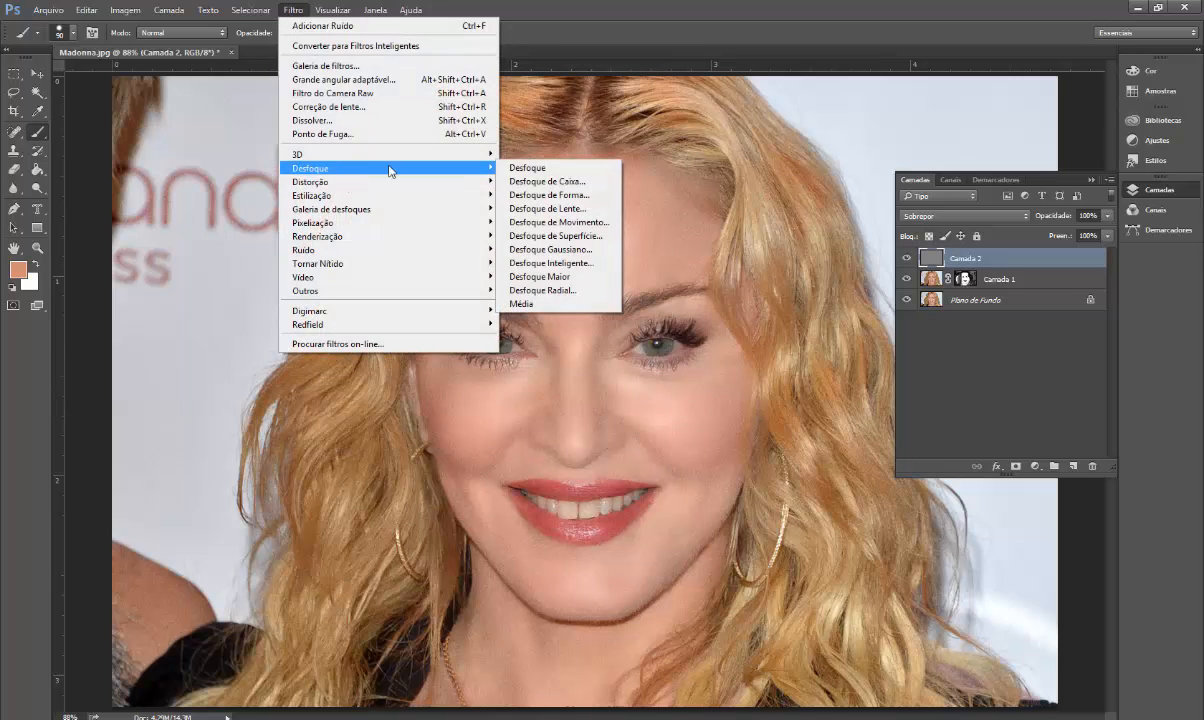
{"action": "left_click", "coordinate": [553, 250]}
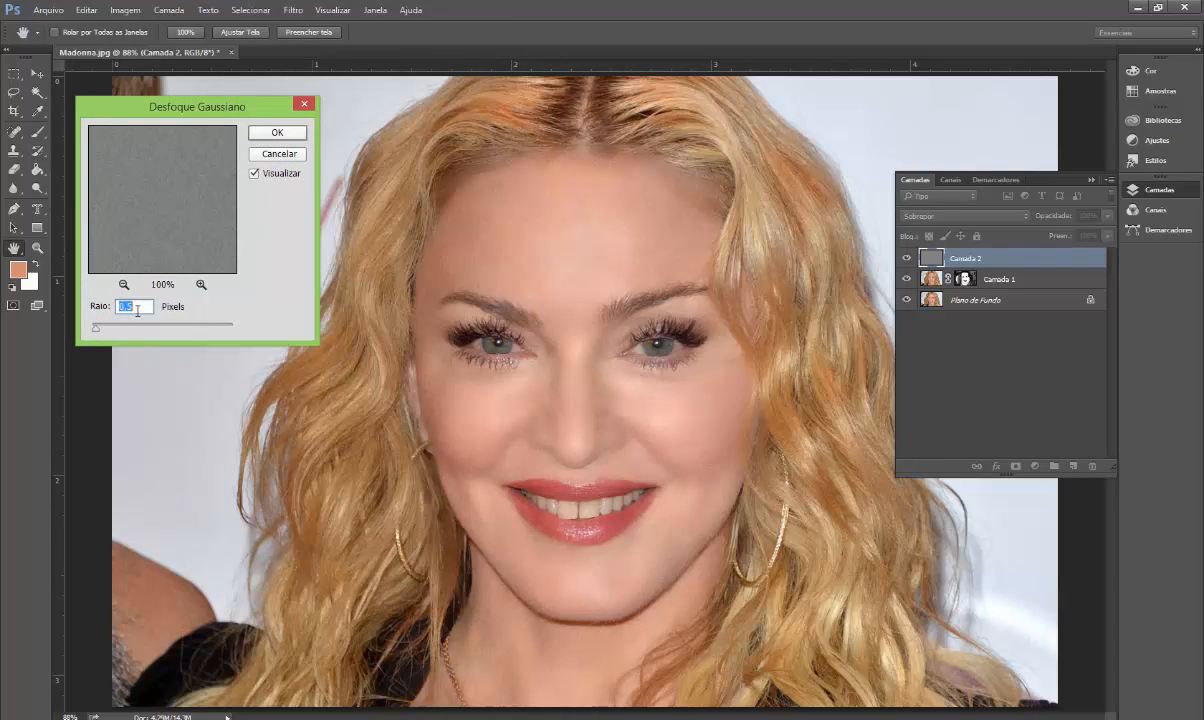
{"action": "left_click", "coordinate": [270, 134]}
{"action": "key", "text": "b"}
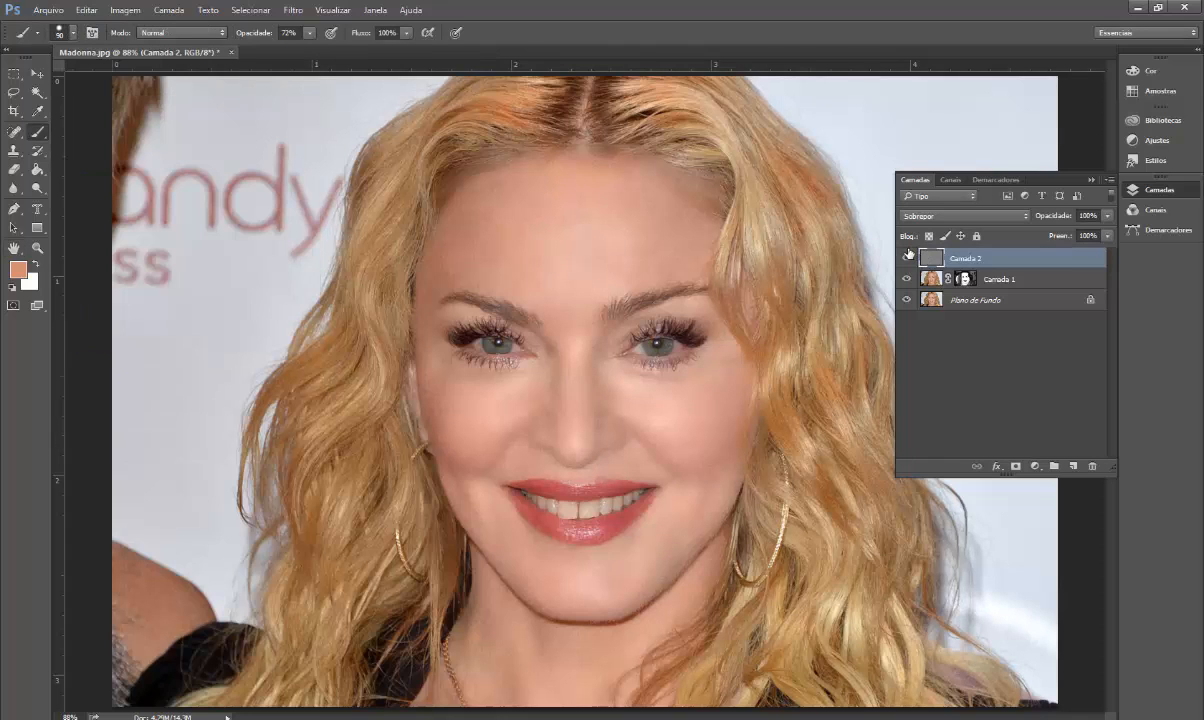
- Apply the Emboss (Entalhe) filter to the gray noise layer with a -69° angle, 4-pixel height and a moderate intensity
{"action": "left_click", "coordinate": [296, 10]}
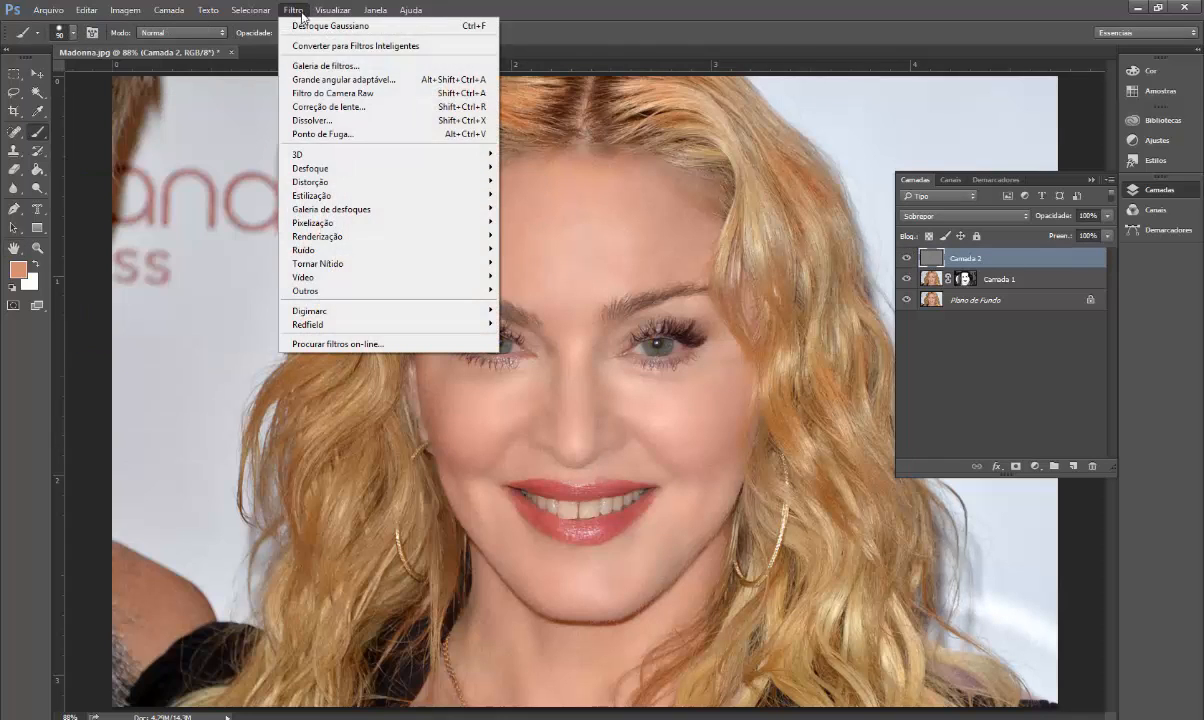
{"action": "mouse_move", "coordinate": [342, 202]}
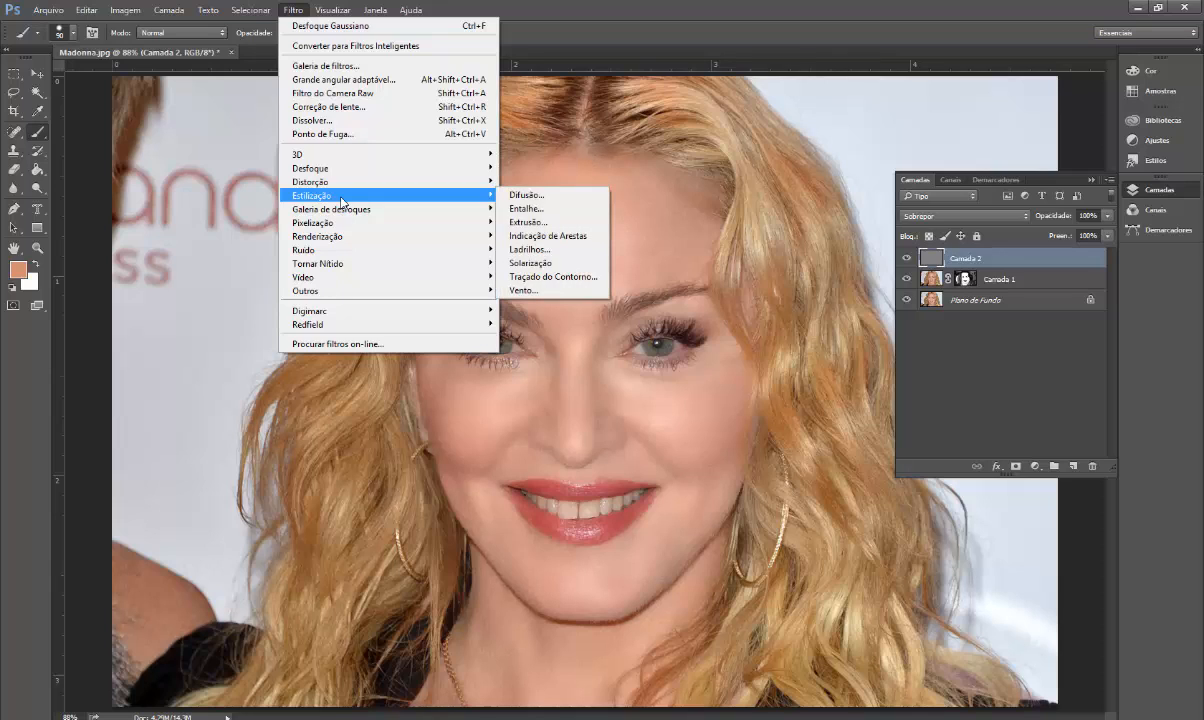
{"action": "left_click", "coordinate": [580, 213]}
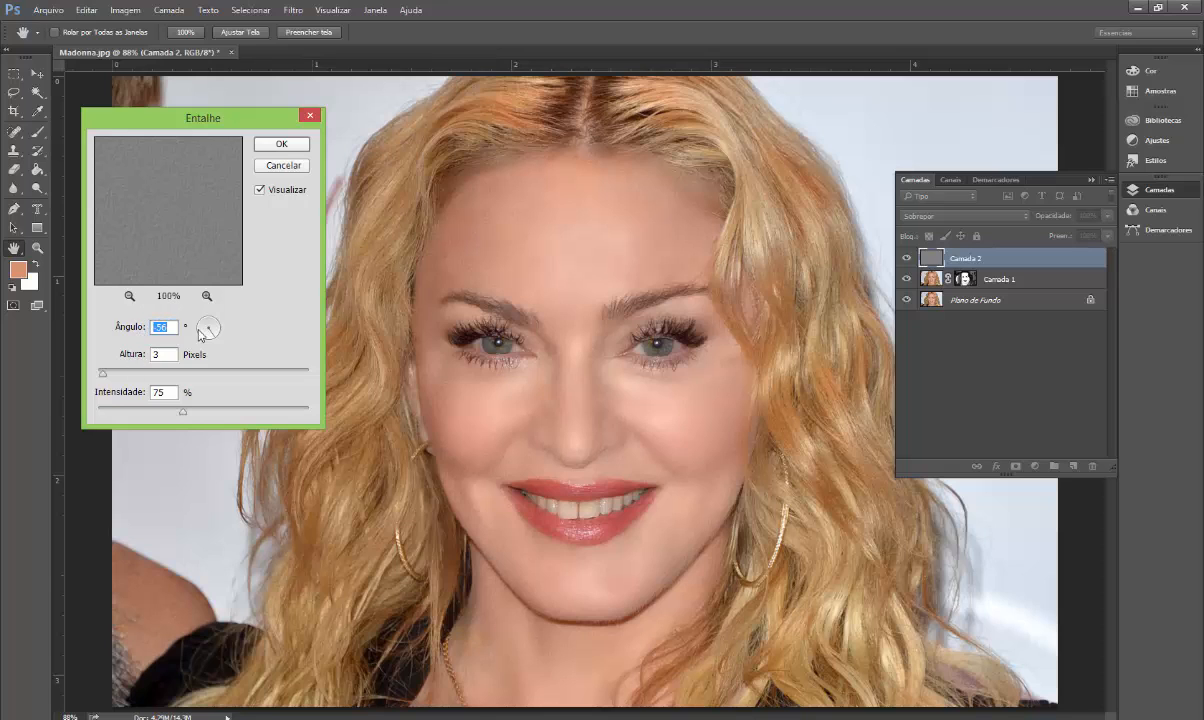
{"action": "mouse_move", "coordinate": [200, 334]}
{"action": "left_mouse_down"}
{"action": "mouse_move", "coordinate": [218, 326]}
{"action": "mouse_move", "coordinate": [208, 319]}
{"action": "mouse_move", "coordinate": [212, 339]}
{"action": "left_mouse_up"}
{"action": "left_click_drag", "start_coordinate": [102, 373], "coordinate": [112, 377]}
{"action": "left_click", "coordinate": [182, 413]}
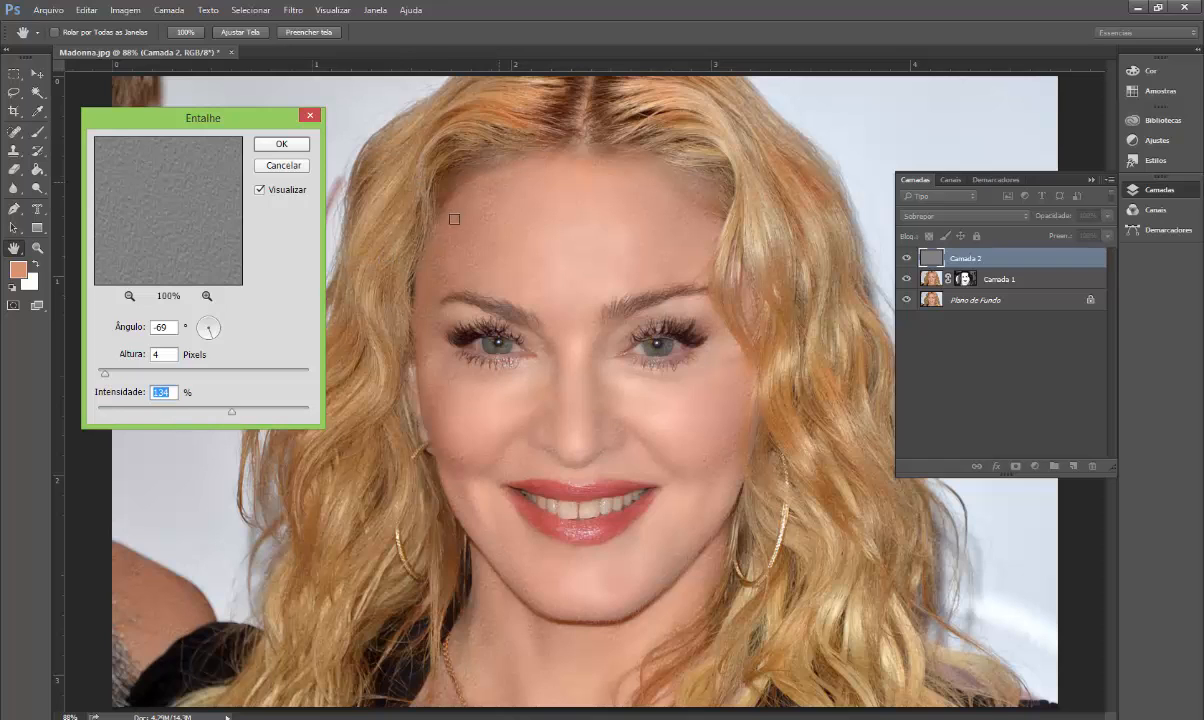
{"action": "left_click_drag", "start_coordinate": [232, 412], "coordinate": [167, 412]}
{"action": "left_click", "coordinate": [281, 144]}
{"action": "key", "text": "b"}
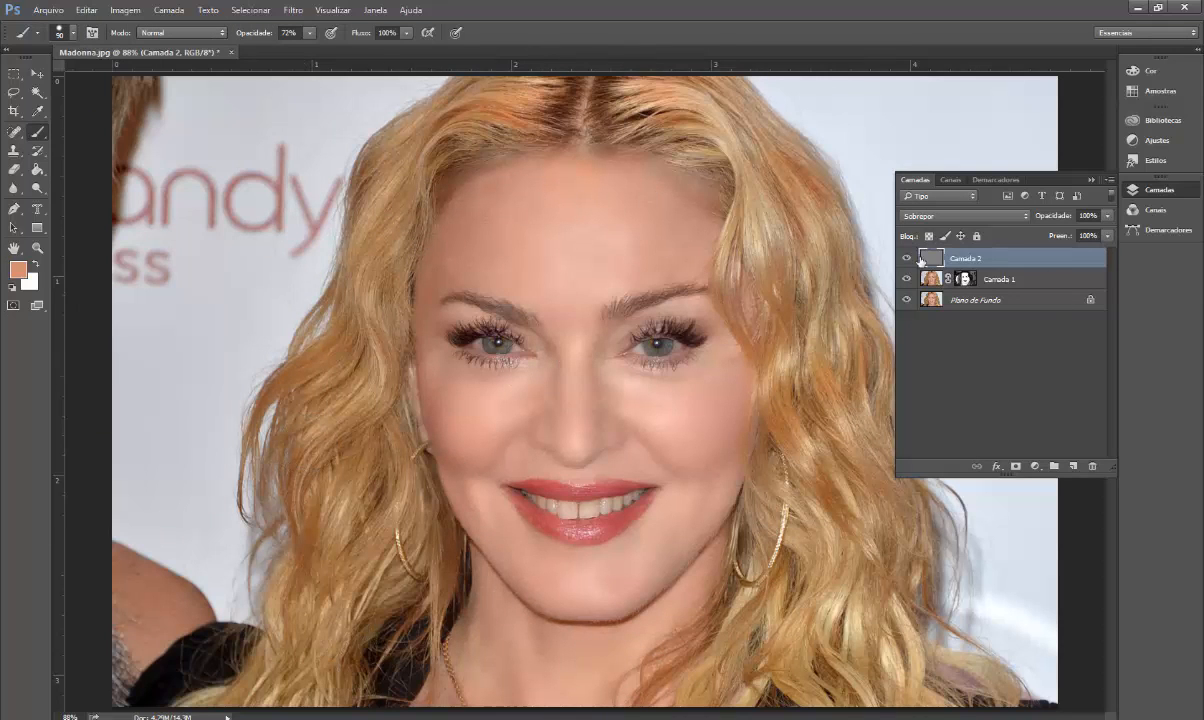
- Toggle the embossed gray layer off and on to compare the skin with and without the added texture
{"action": "left_click", "coordinate": [906, 262]}
{"action": "left_click", "coordinate": [906, 262]}
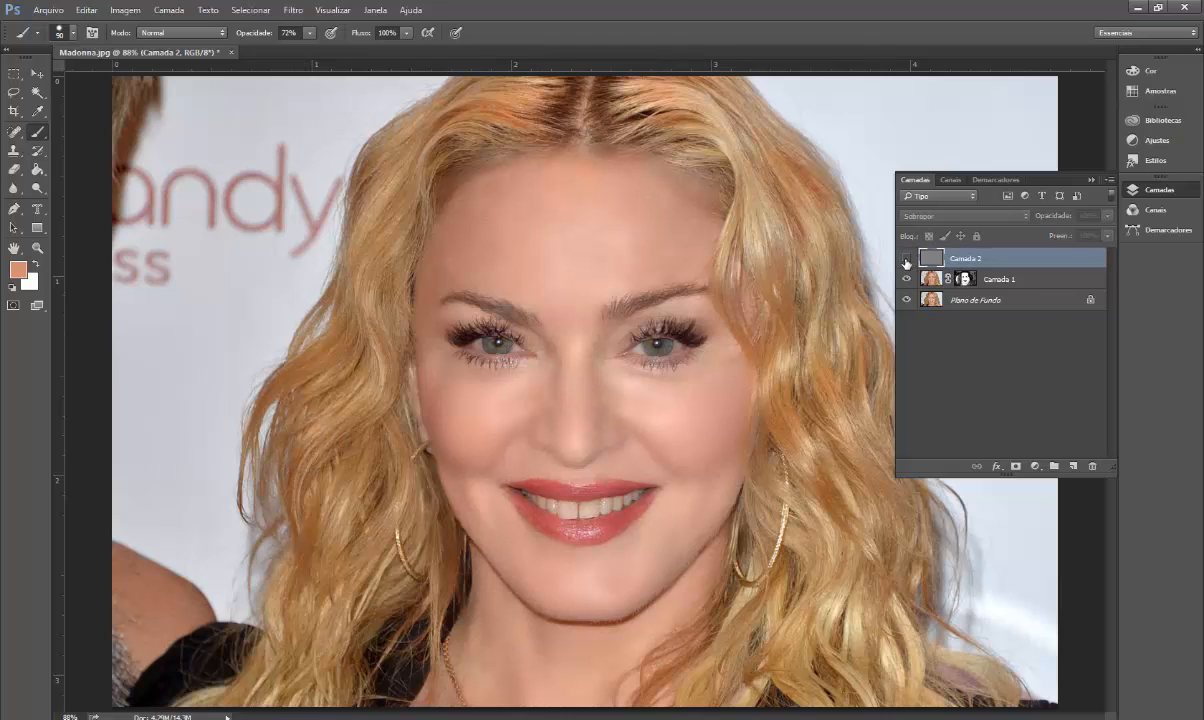
{"action": "left_click", "coordinate": [906, 262]}
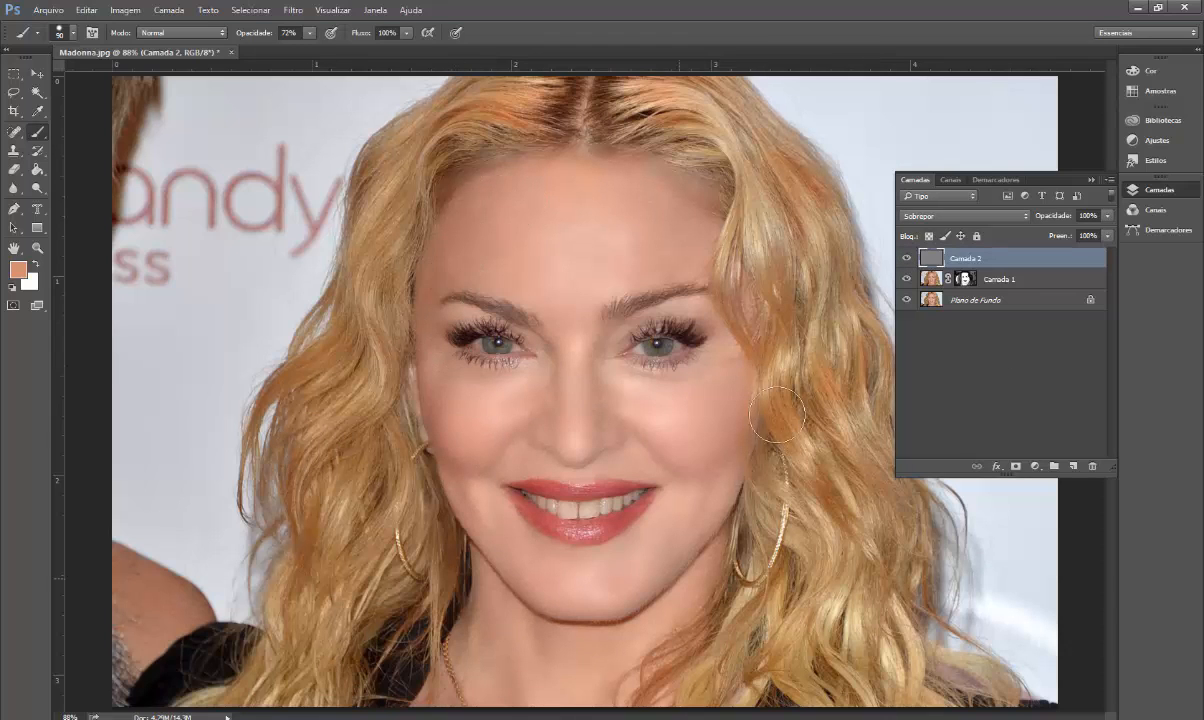
{"action": "left_click", "coordinate": [907, 260]}
{"action": "left_click", "coordinate": [907, 260]}
{"action": "left_click", "coordinate": [906, 262]}
{"action": "left_click", "coordinate": [906, 261]}
- Add a layer mask to the texture layer and paint it black over the background, hair and other areas around the face
{"action": "left_click", "coordinate": [1016, 467]}
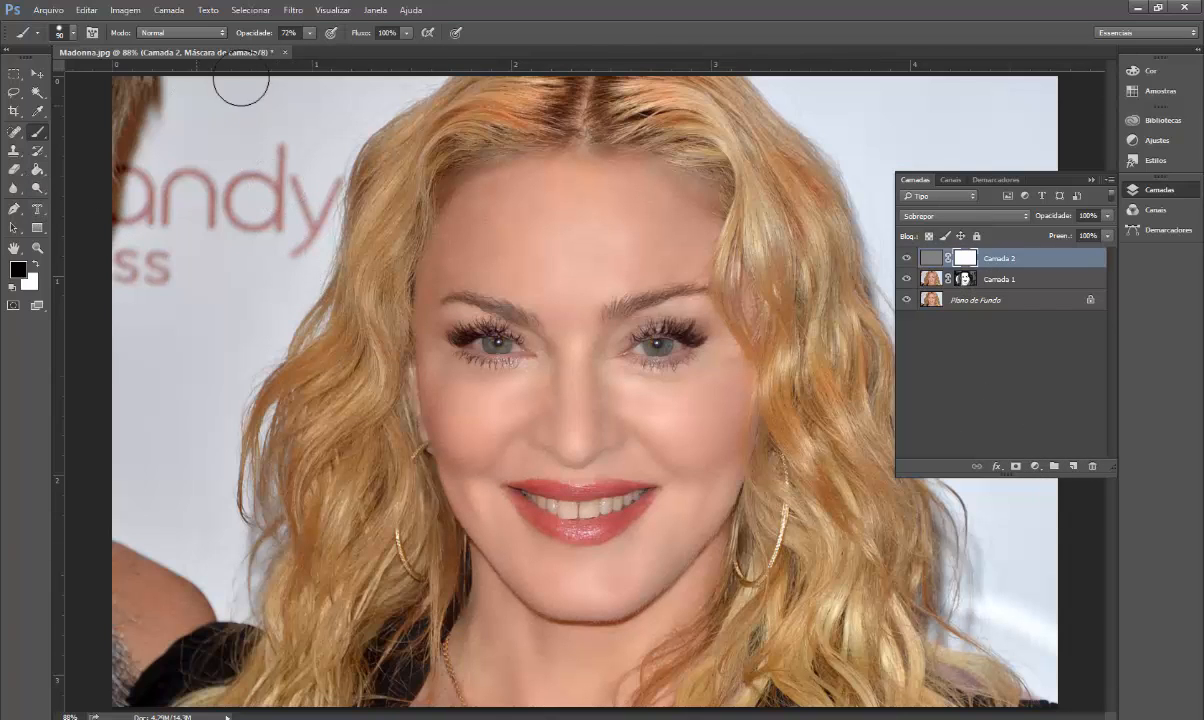
{"action": "left_click_drag", "start_coordinate": [361, 168], "coordinate": [342, 149]}
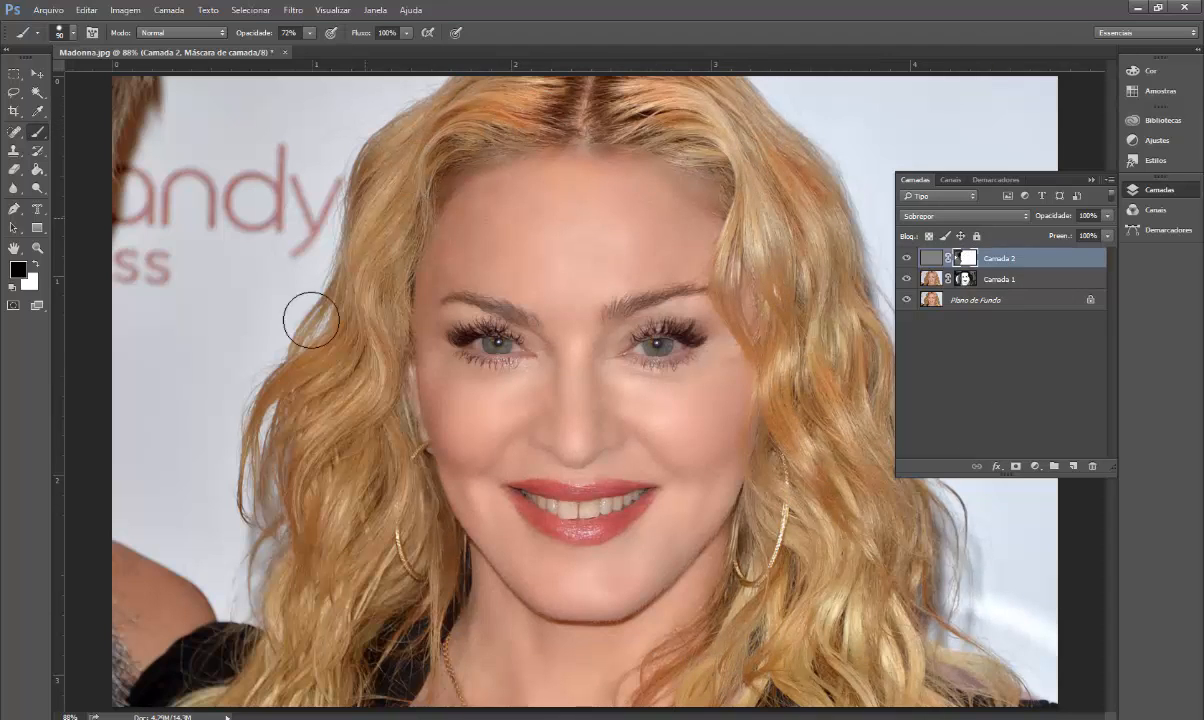
{"action": "left_click_drag", "start_coordinate": [405, 606], "coordinate": [328, 597]}
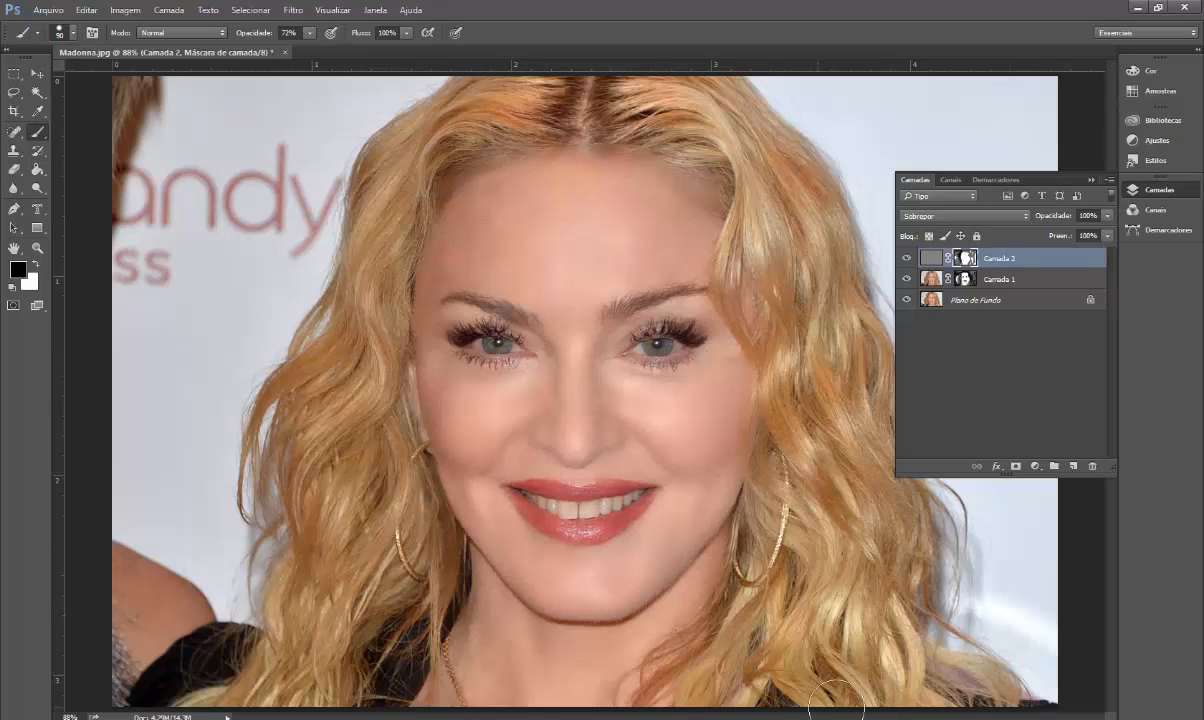
{"action": "mouse_move", "coordinate": [785, 667]}
{"action": "left_mouse_down"}
{"action": "mouse_move", "coordinate": [742, 682]}
{"action": "mouse_move", "coordinate": [728, 636]}
{"action": "mouse_move", "coordinate": [810, 548]}
{"action": "mouse_move", "coordinate": [795, 520]}
{"action": "mouse_move", "coordinate": [848, 505]}
{"action": "left_mouse_up"}
- Add a Brightness/Contrast (Brilho/Contraste) adjustment layer above the texture layer with the contrast set to 49
{"action": "left_click", "coordinate": [1036, 467]}
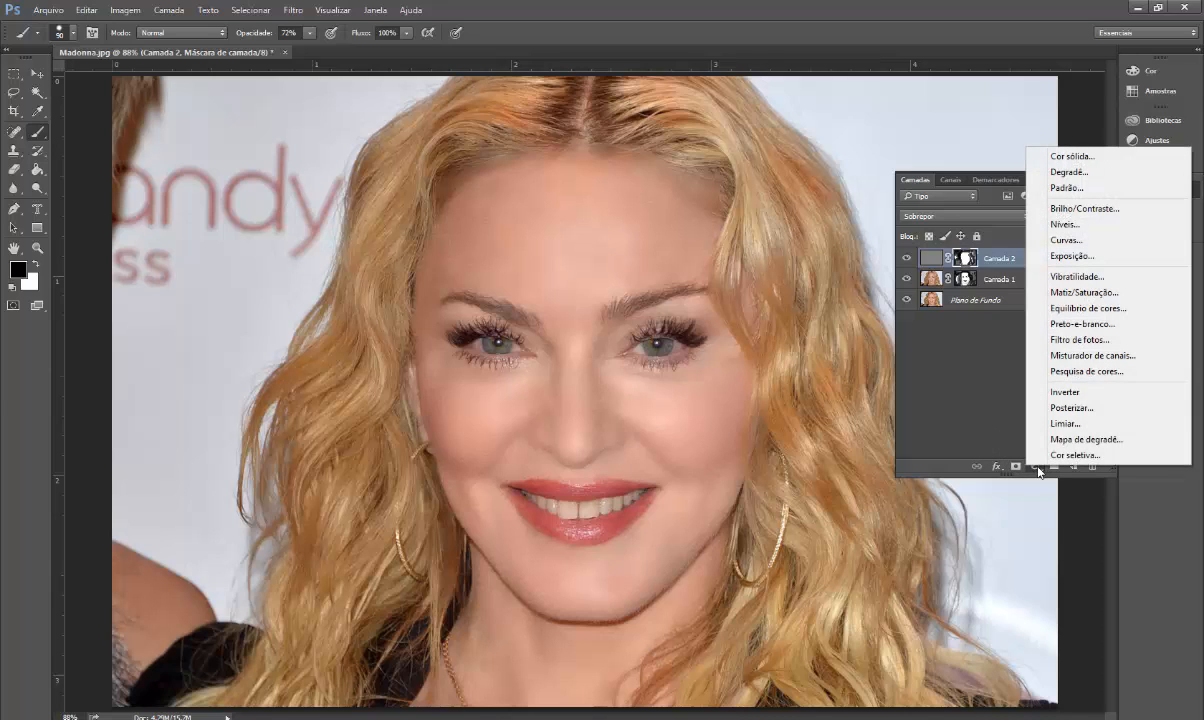
{"action": "left_click", "coordinate": [1075, 209]}
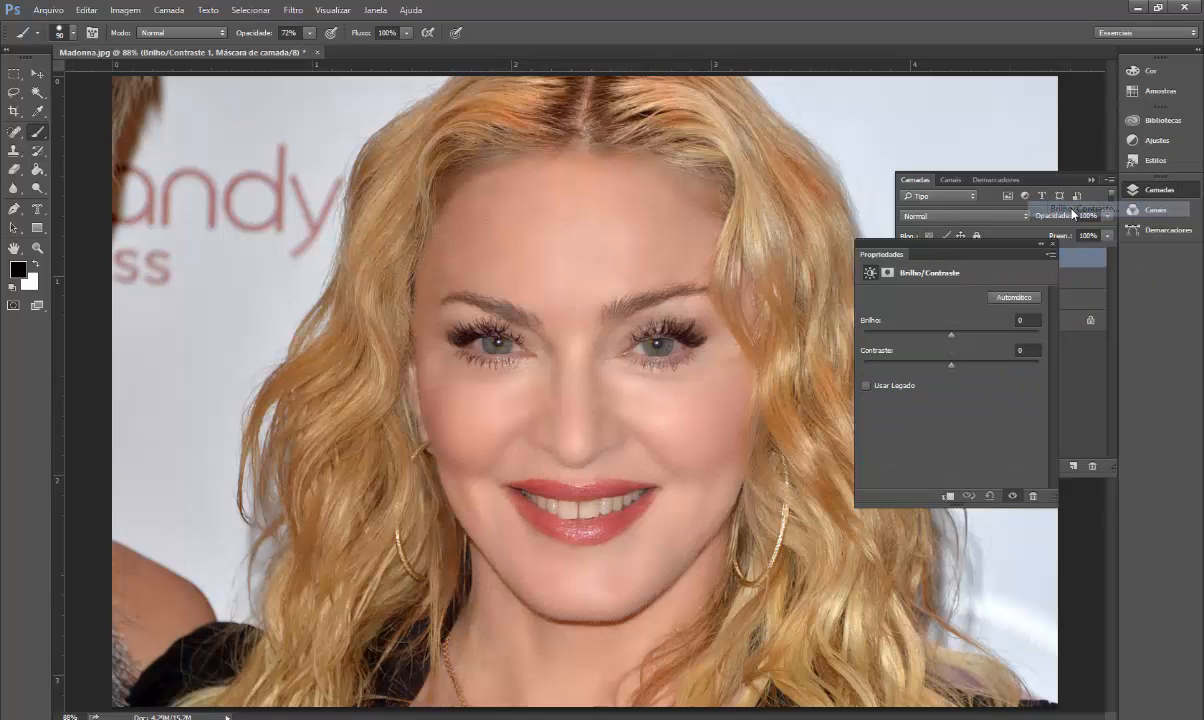
{"action": "left_click_drag", "start_coordinate": [951, 366], "coordinate": [964, 369]}
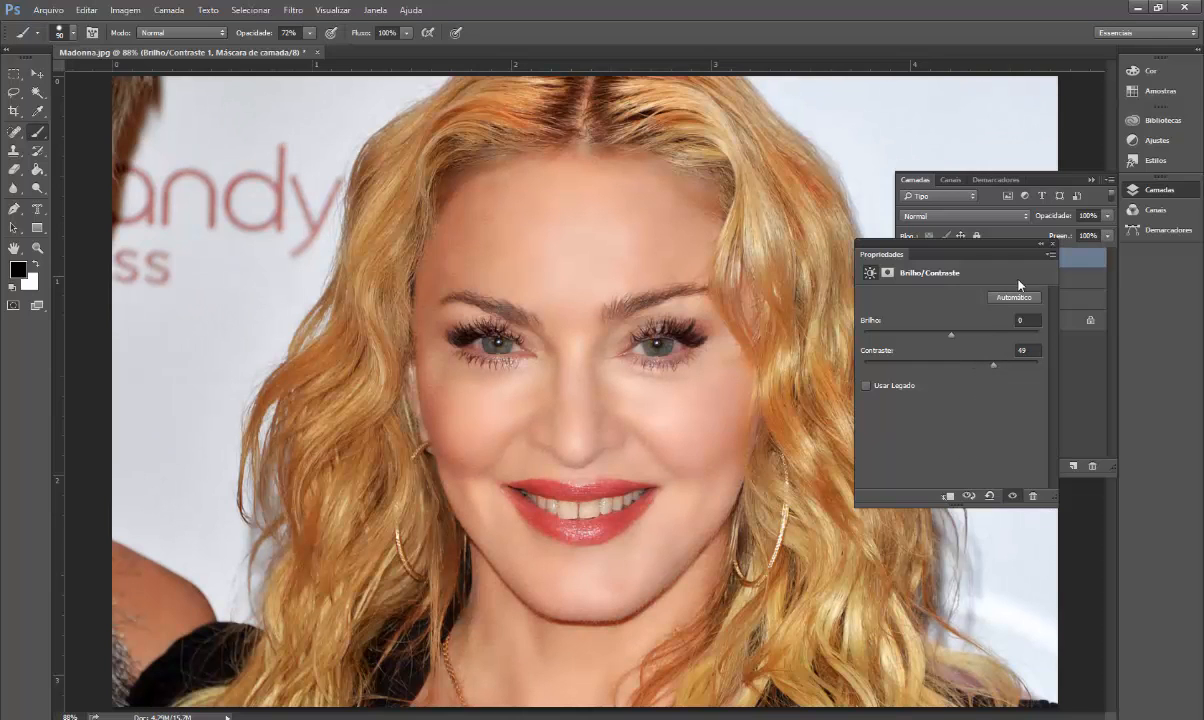
- Toggle the Brightness/Contrast layer off and on to compare the portrait with and without the added contrast
{"action": "left_click", "coordinate": [1091, 383]}
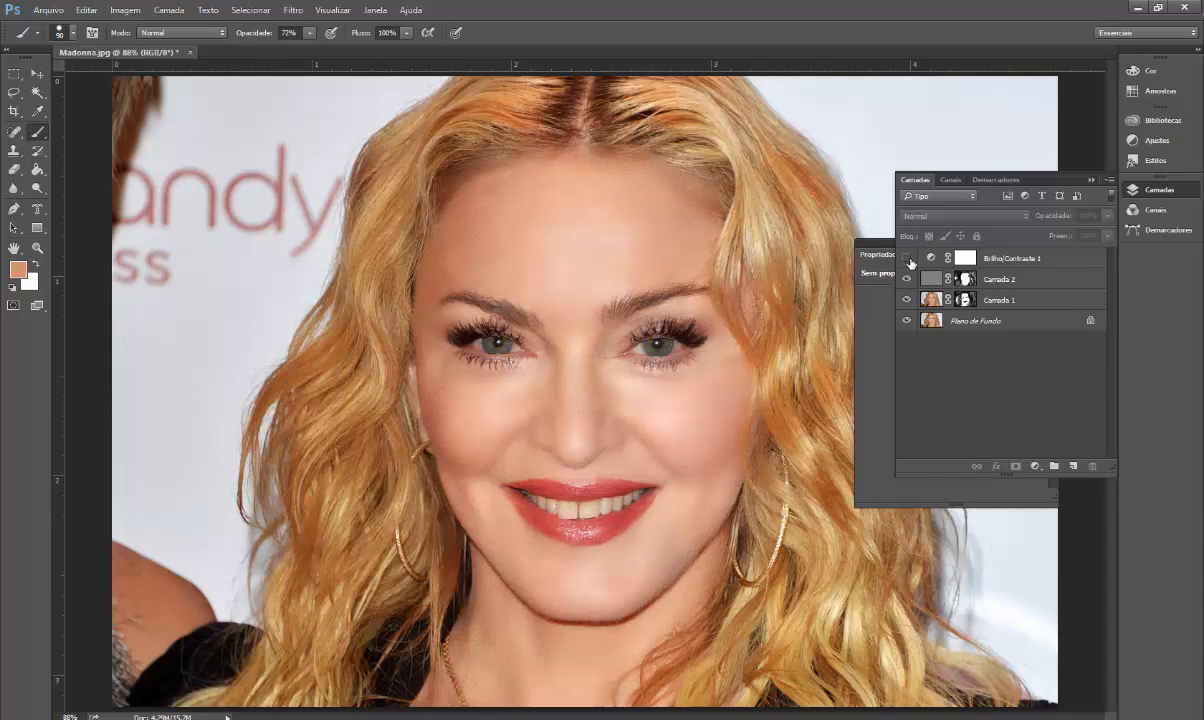
{"action": "left_click", "coordinate": [907, 259]}
{"action": "left_click", "coordinate": [907, 259]}
{"action": "left_click", "coordinate": [907, 259]}
{"action": "left_click", "coordinate": [907, 259]}
- Group the Brightness/Contrast adjustment, the texture layer and the blurred skin layer together, leaving out the background
{"action": "left_click", "coordinate": [972, 257]}
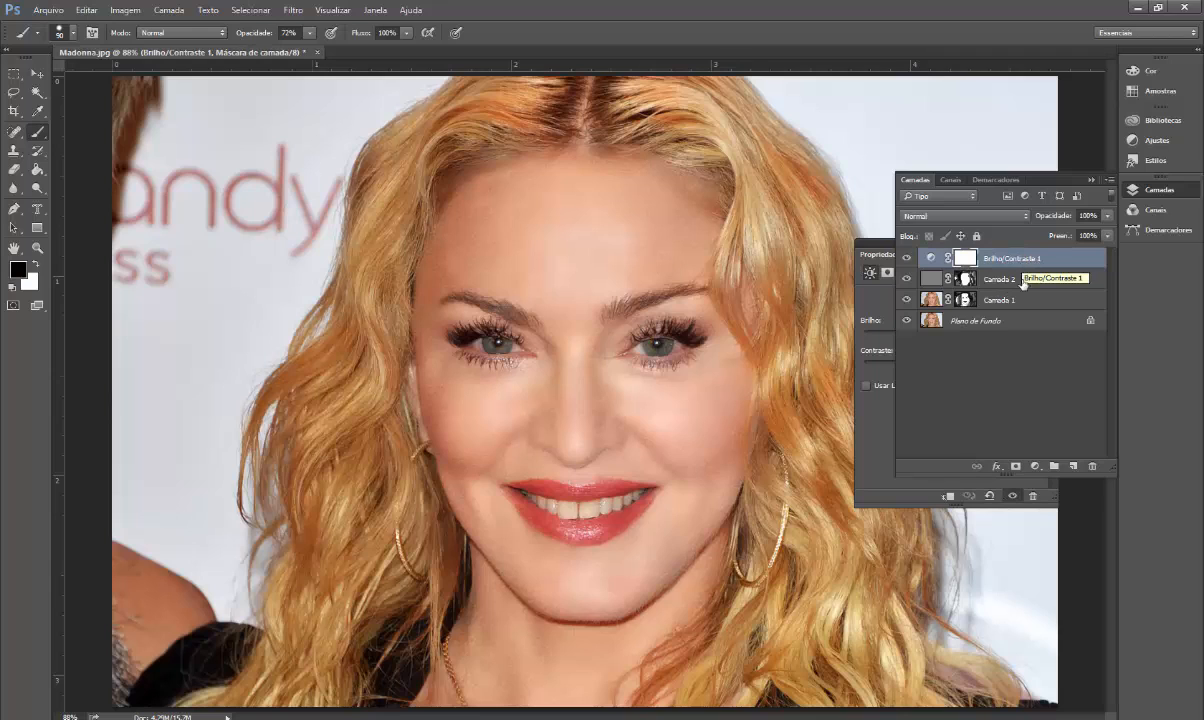
{"action": "left_click", "coordinate": [1018, 300], "text": "shift"}
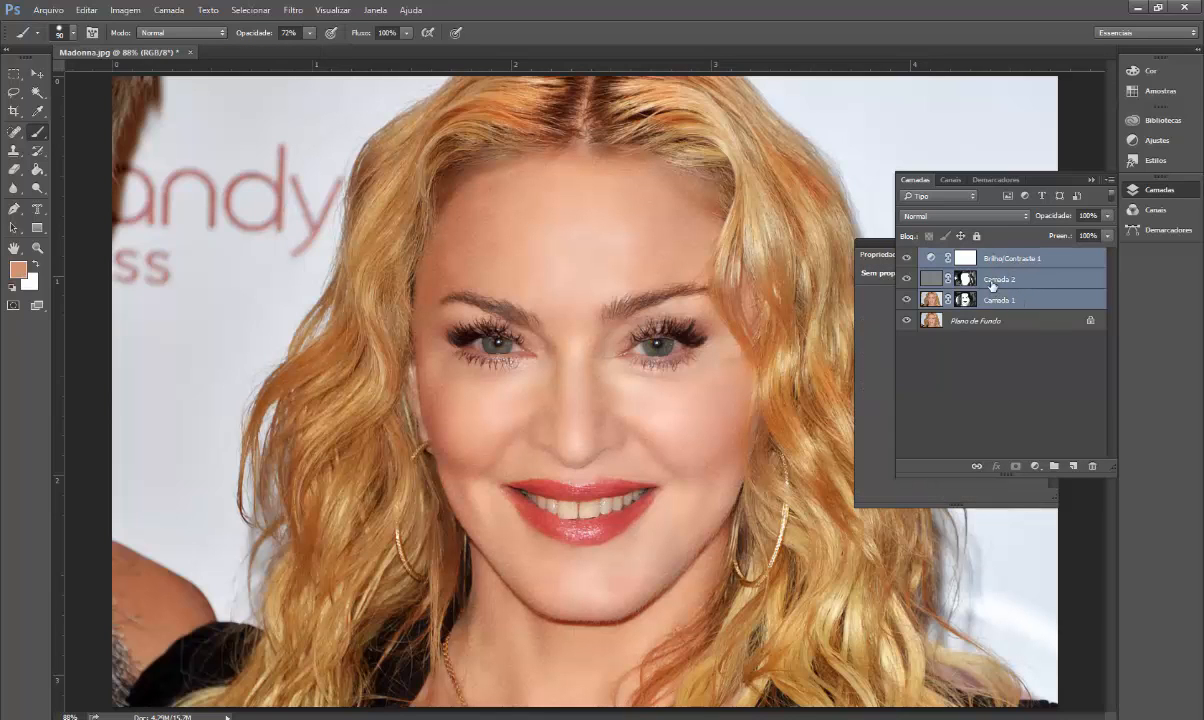
{"action": "left_click", "coordinate": [1054, 466]}
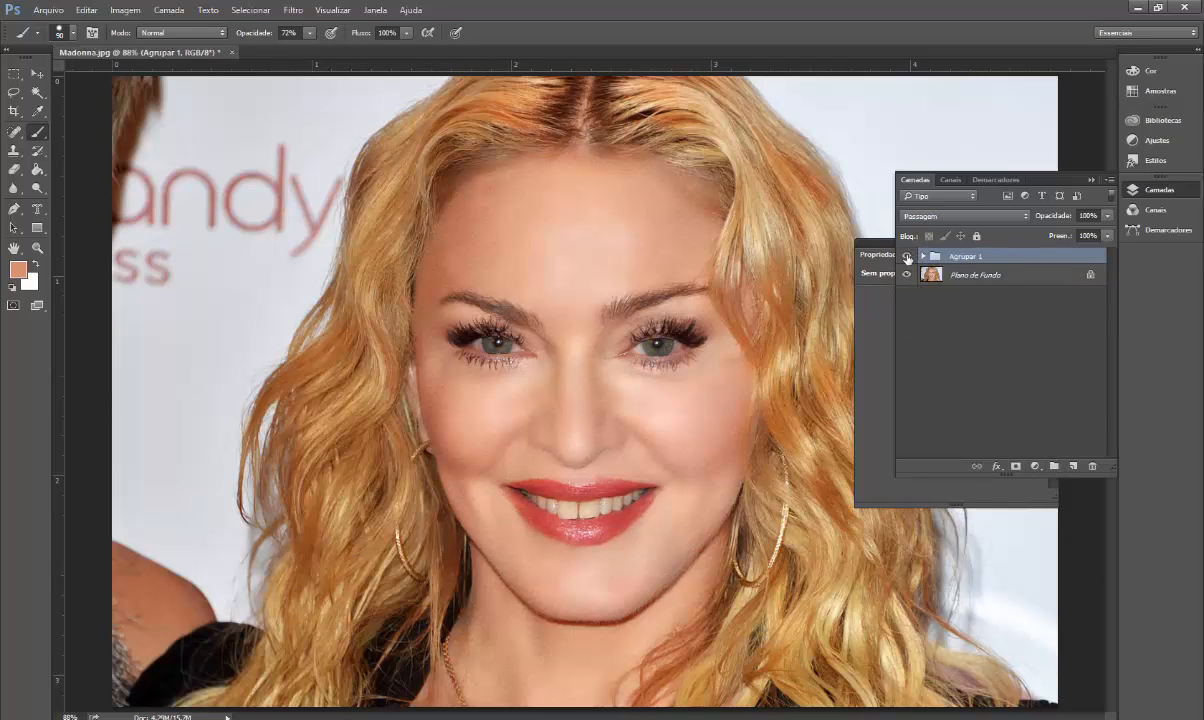
- Toggle the visibility of the whole retouching group repeatedly to compare the finished portrait with the original photo
{"action": "left_click", "coordinate": [906, 257]}
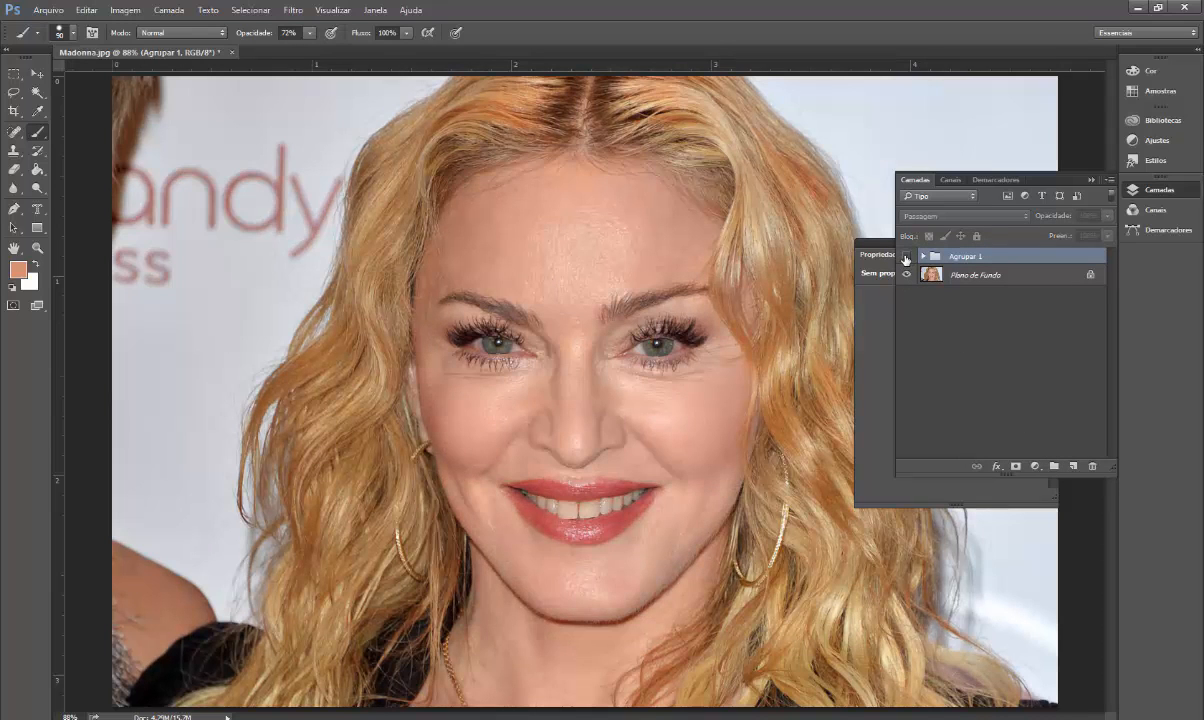
{"action": "left_click", "coordinate": [906, 257]}
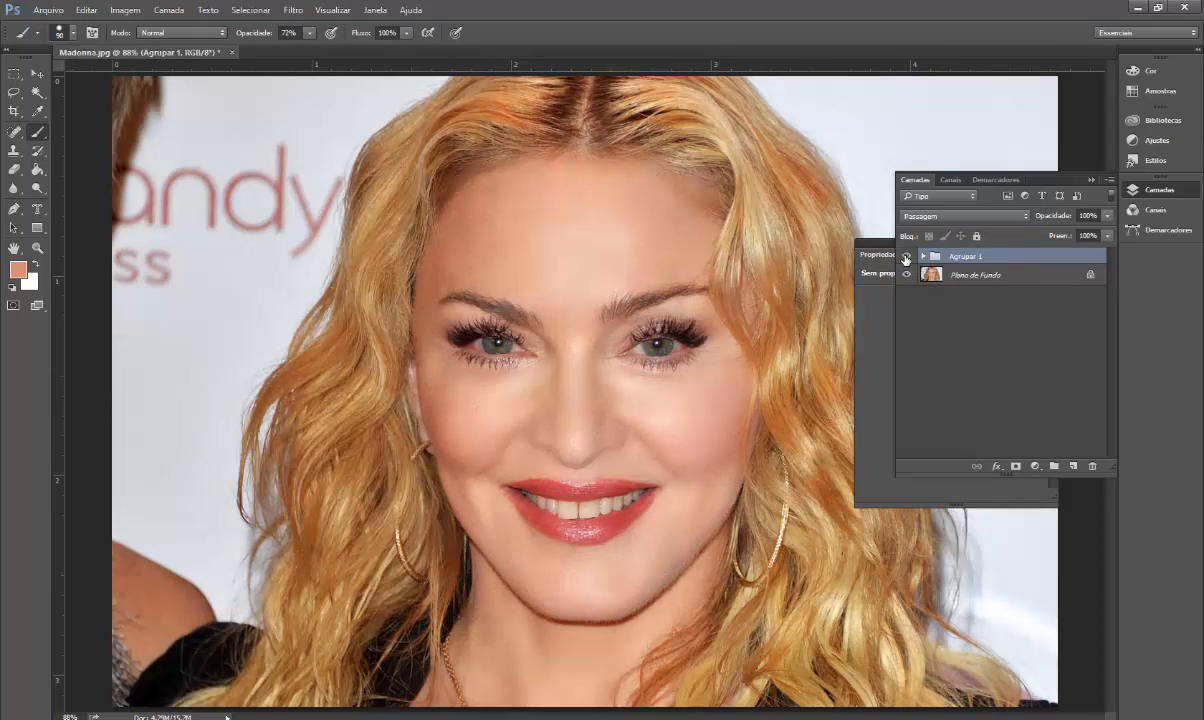
{"action": "left_click", "coordinate": [906, 257]}
{"action": "left_click", "coordinate": [906, 257]}
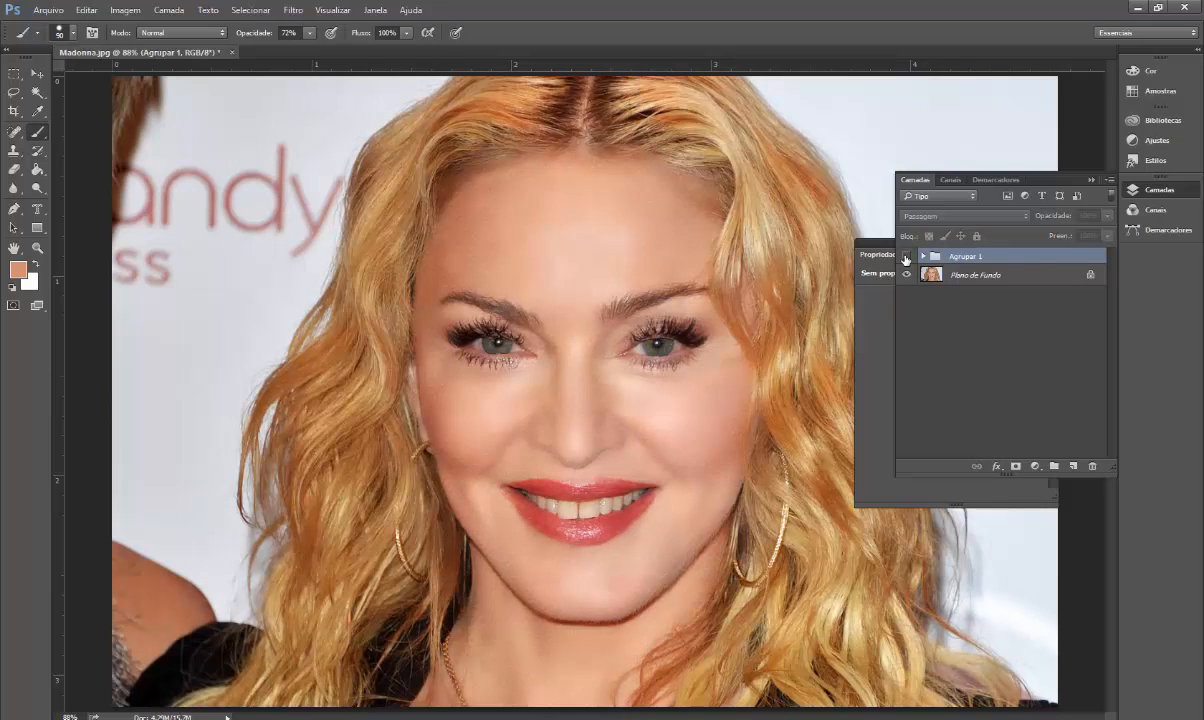
{"action": "left_click", "coordinate": [906, 257]}
{"action": "left_click", "coordinate": [906, 257]}
{"action": "left_click", "coordinate": [906, 257]}
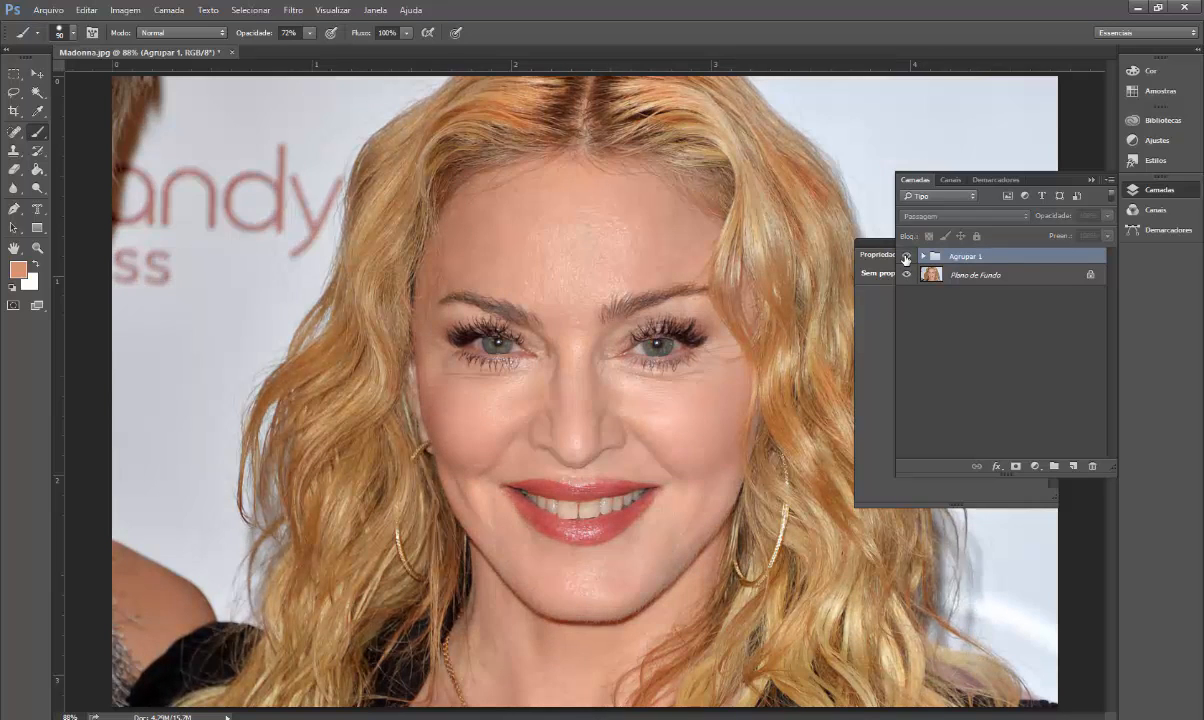
{"action": "left_click", "coordinate": [906, 257]}
{"action": "left_click", "coordinate": [906, 257]}
{"action": "left_click", "coordinate": [906, 257]}
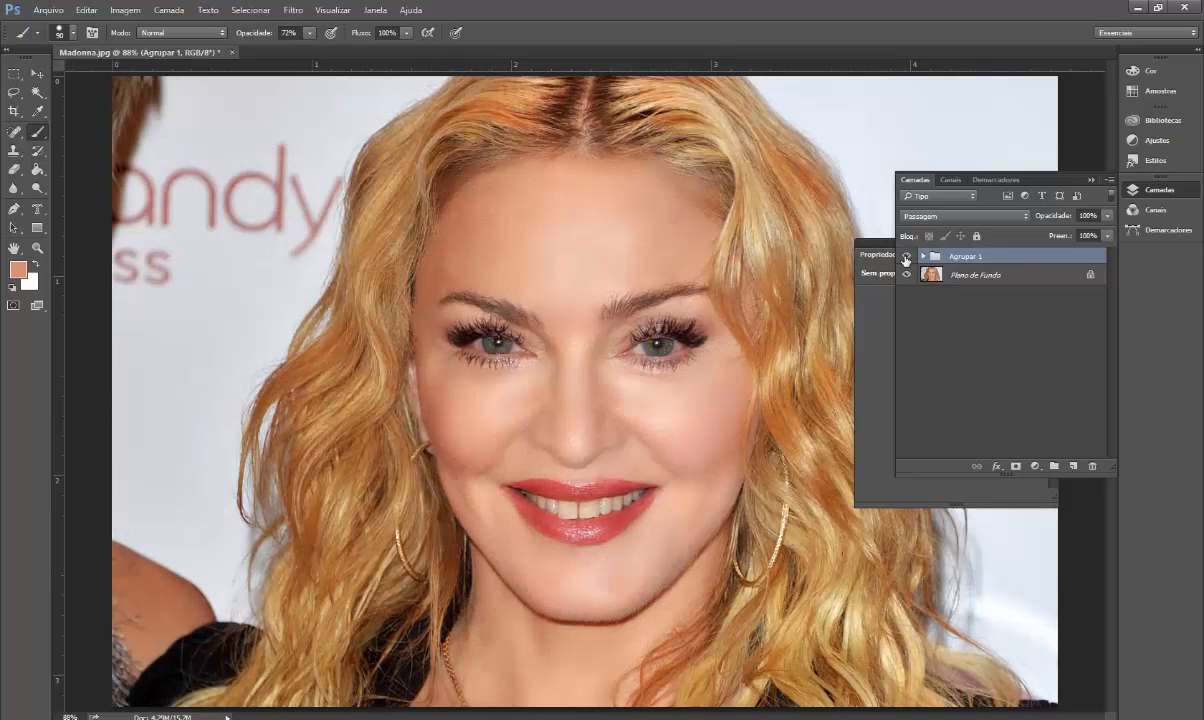
{"action": "left_click", "coordinate": [906, 257]}
{"action": "left_click", "coordinate": [906, 257]}
{"action": "left_click", "coordinate": [906, 257]}
{"action": "left_click", "coordinate": [906, 257]}
{"action": "left_click", "coordinate": [906, 257]}
{"action": "left_click", "coordinate": [906, 257]}
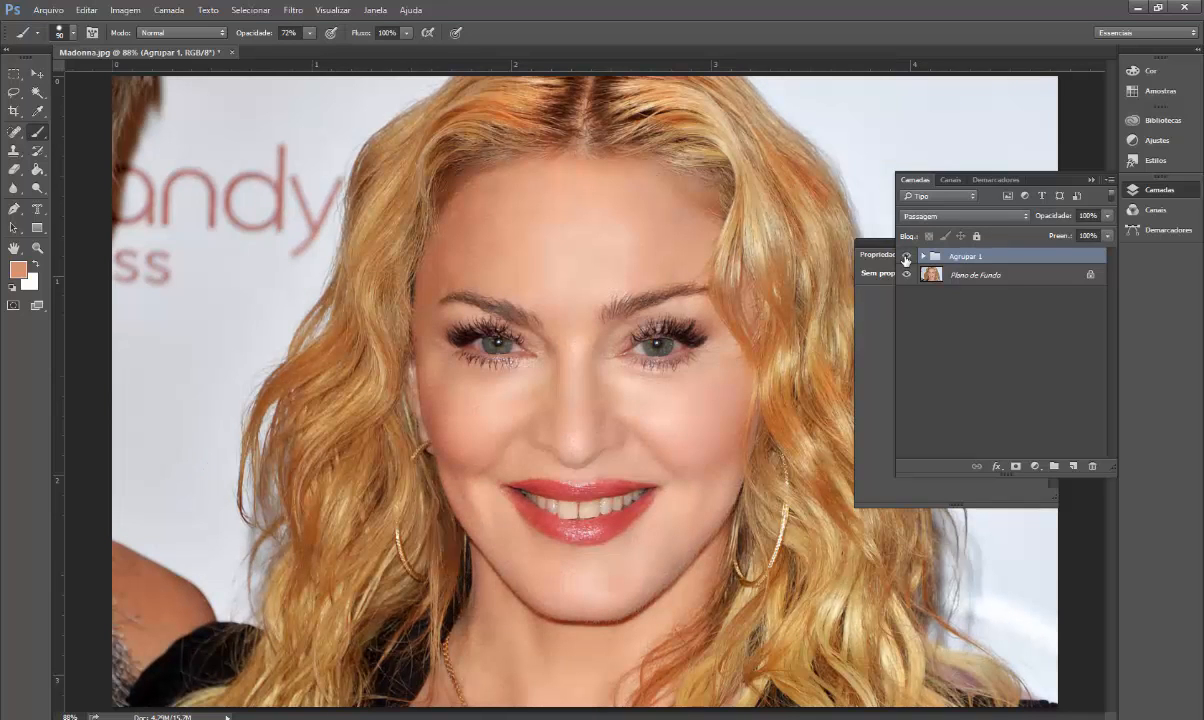